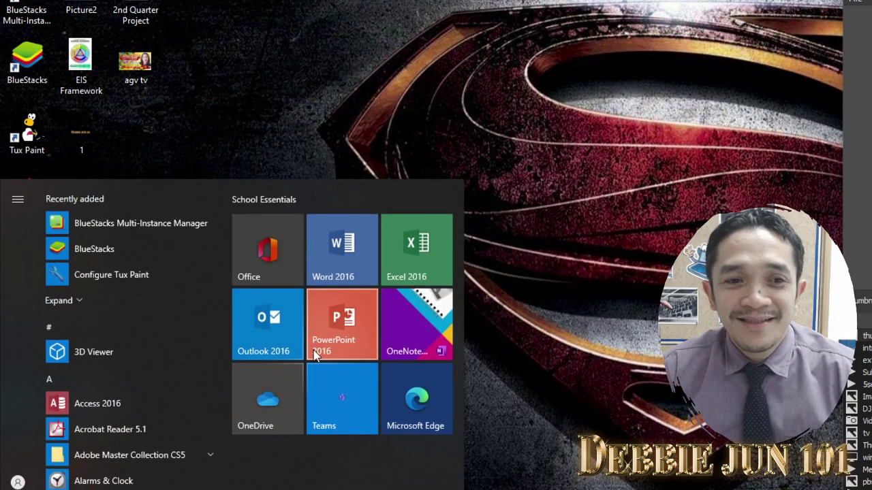
Launch Word 2016, shrink its start-screen window, and create a blank document.
click(346, 248)
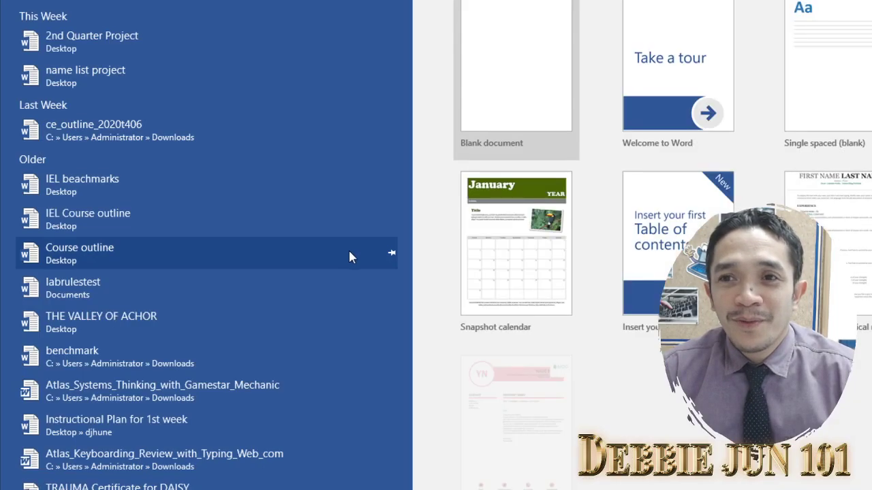
key(super+Down)
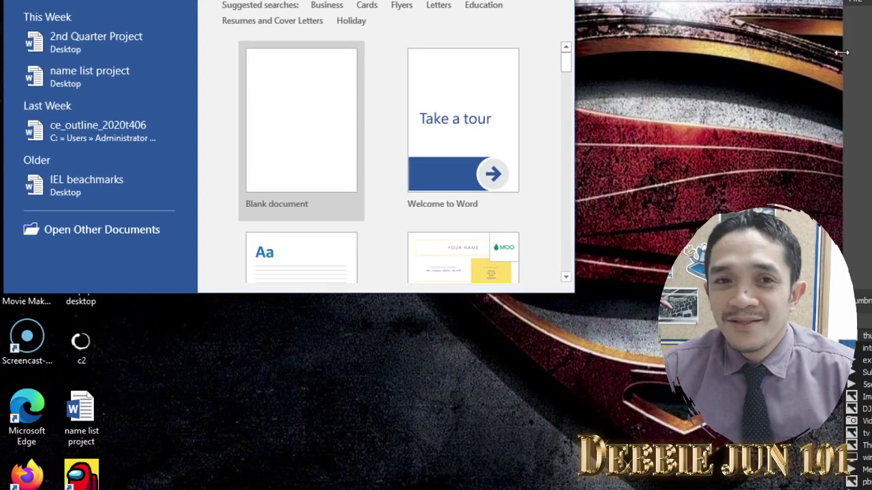
click(279, 127)
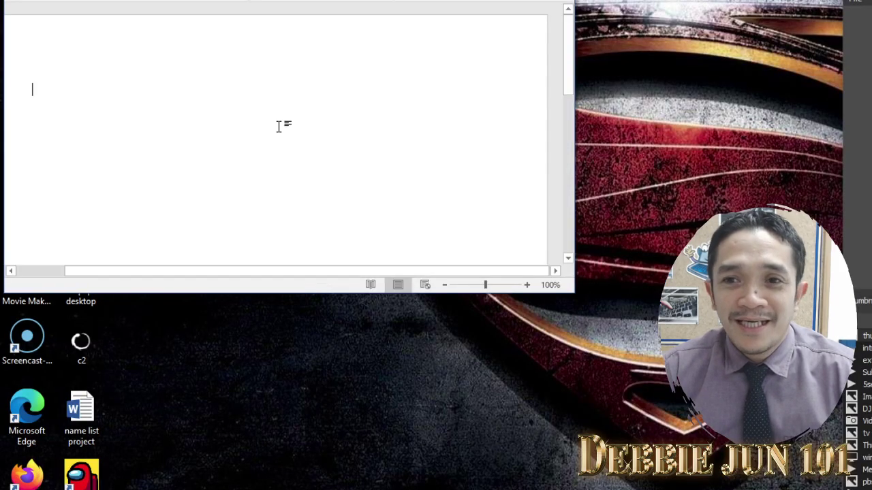
Search Google for 'tree clipart' and switch to the image results.
mouse_move(573, 294)
mouse_down()
mouse_move(647, 444)
mouse_move(837, 489)
mouse_up()
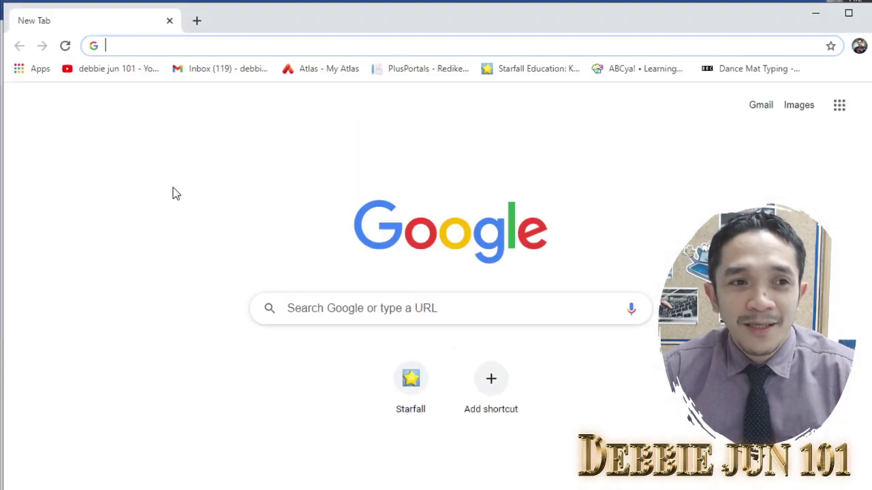
text(tree)
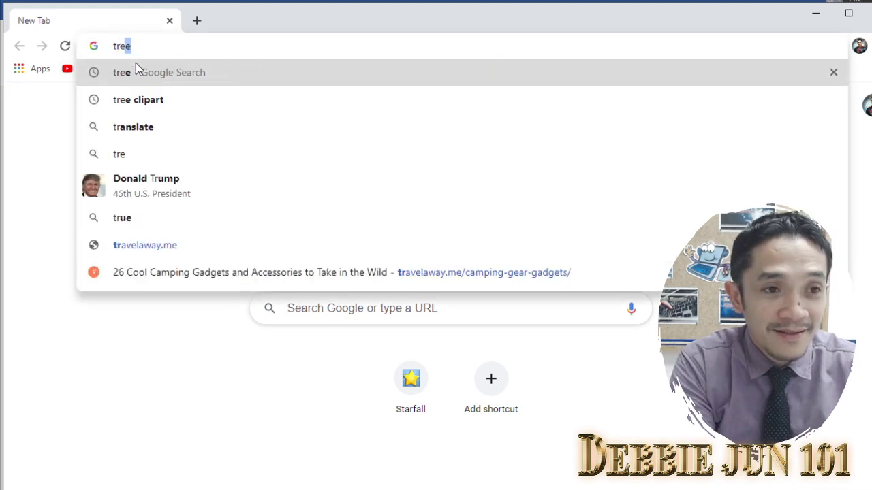
text( c)
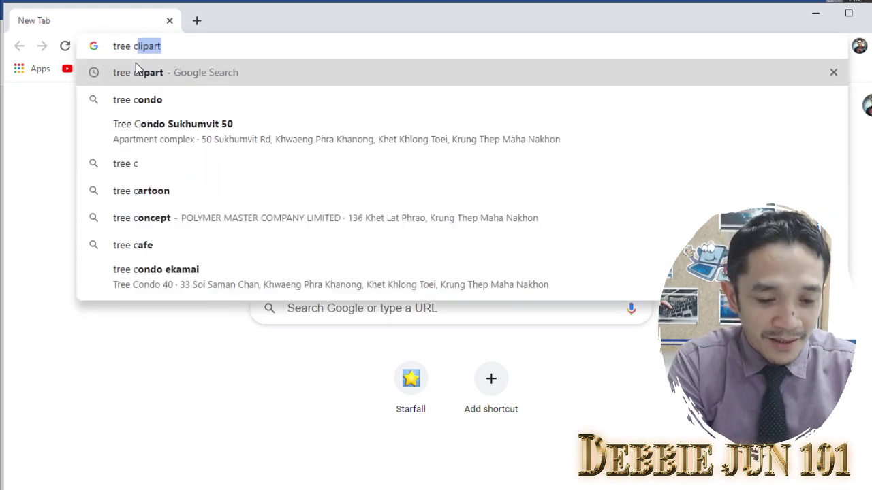
text(lipart)
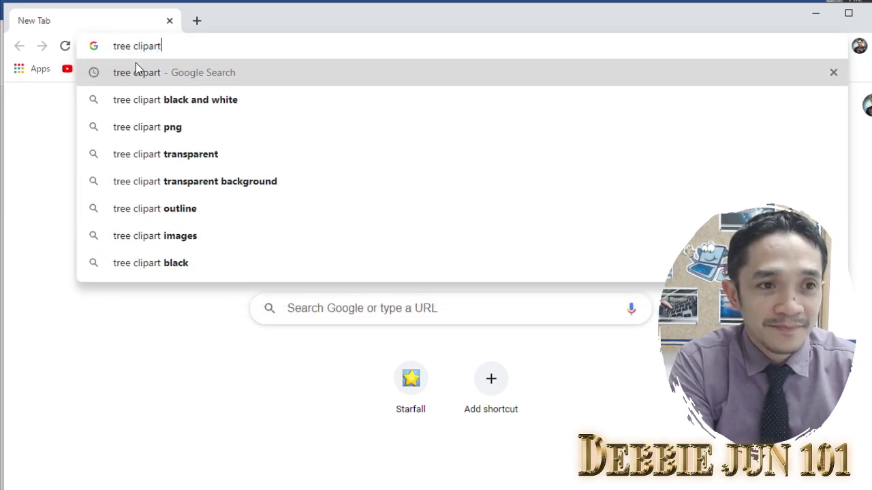
key(Return)
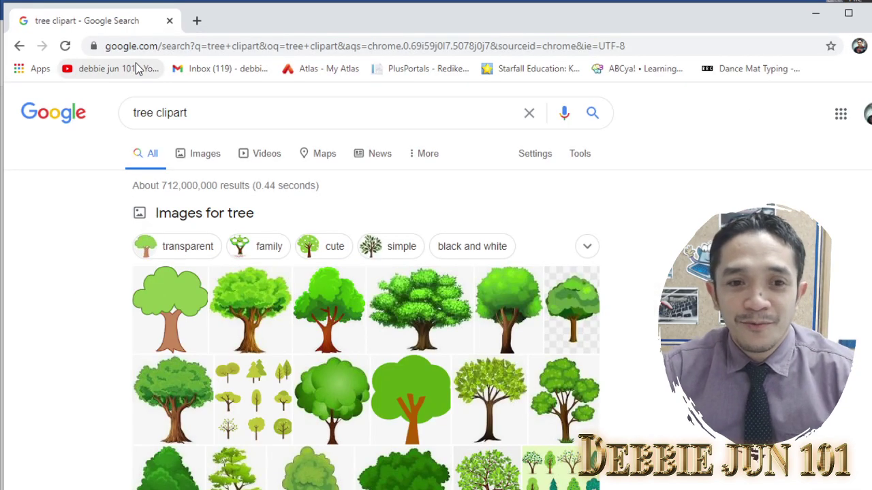
click(207, 154)
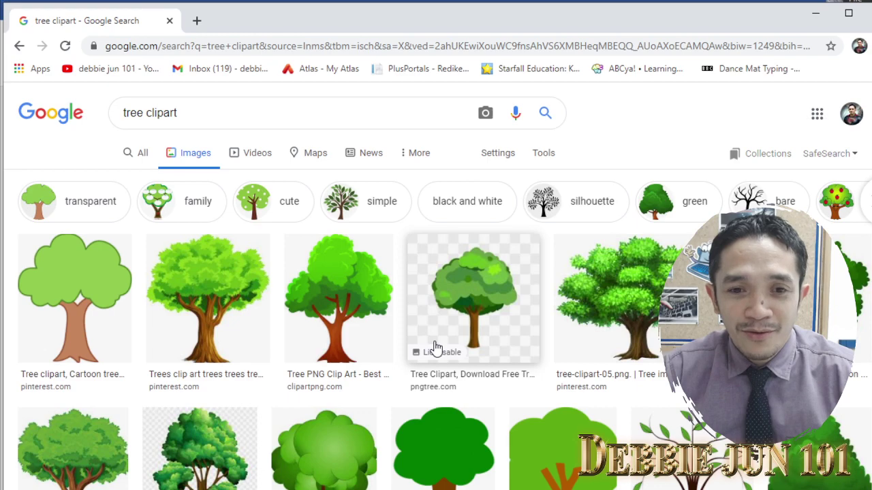
Preview a leafy tree clipart from the results and copy the image.
scroll(436, 349, down, 2)
scroll(436, 349, down, 1)
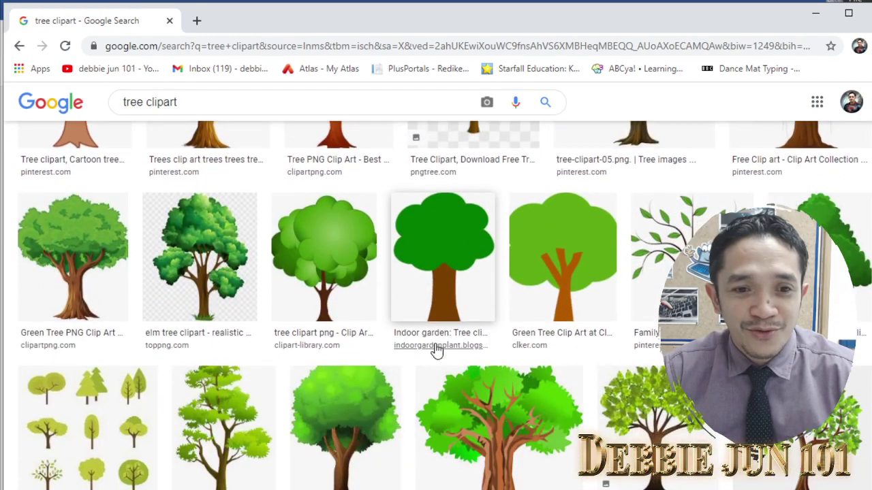
scroll(437, 350, down, 2)
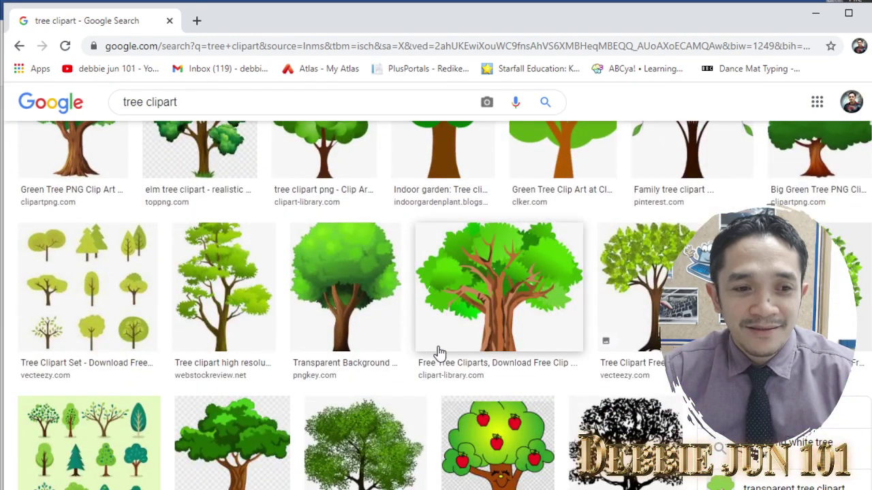
click(514, 298)
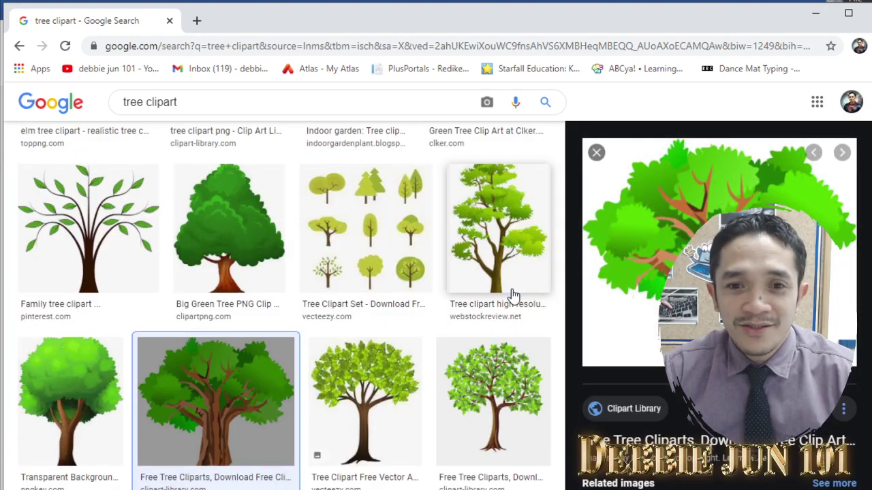
right_click(718, 201)
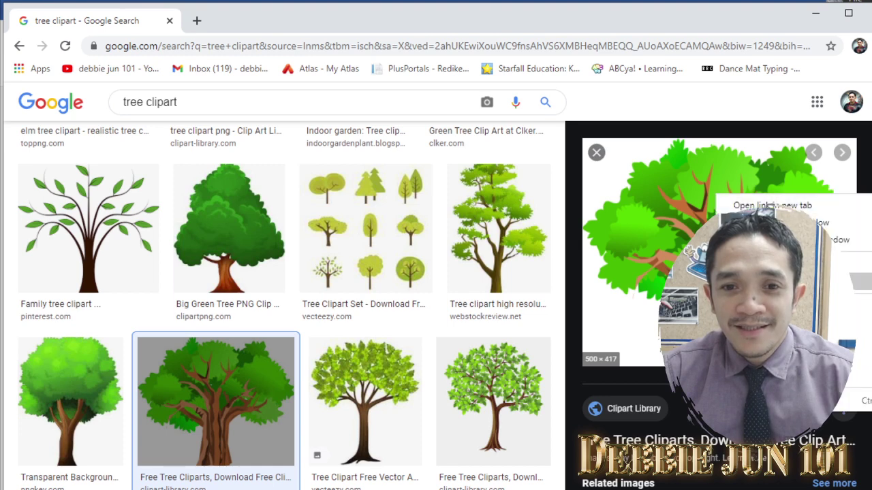
key(Escape)
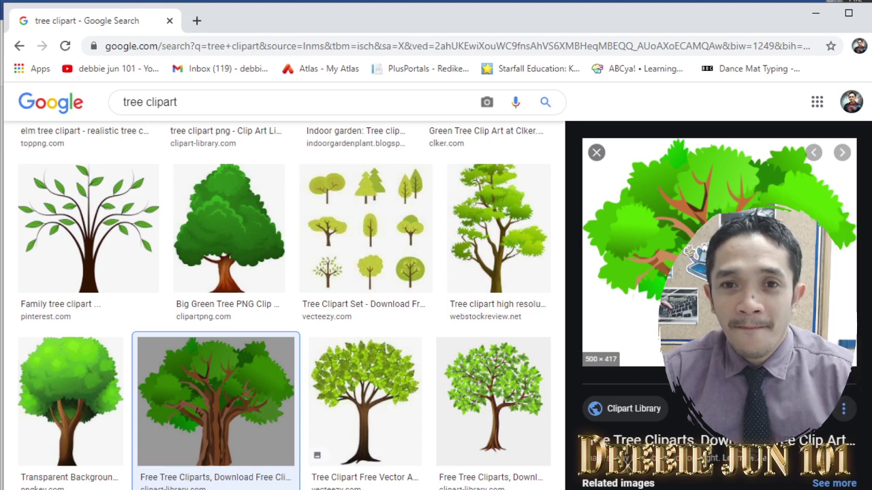
Paste the copied tree clipart onto the blank Word page and select it.
click(816, 15)
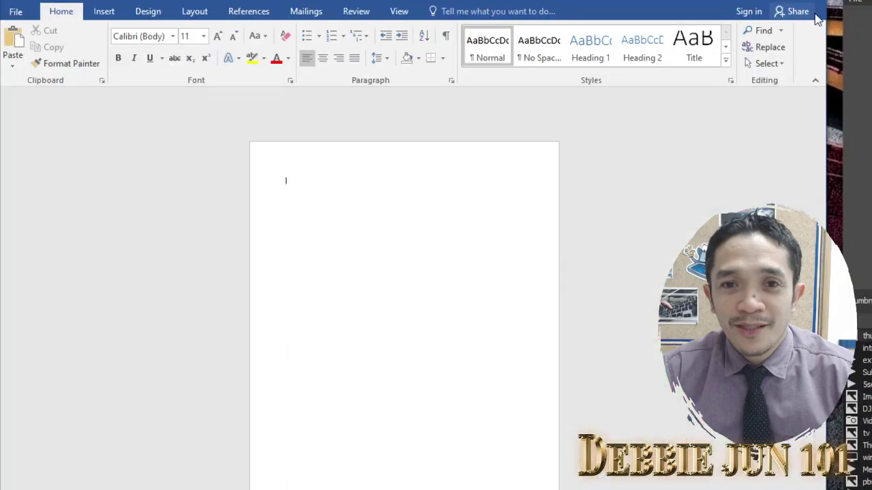
right_click(308, 194)
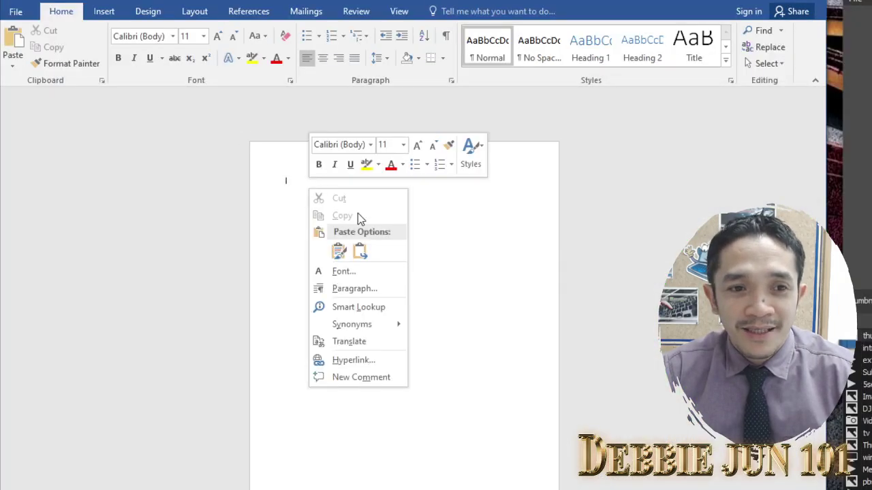
click(339, 252)
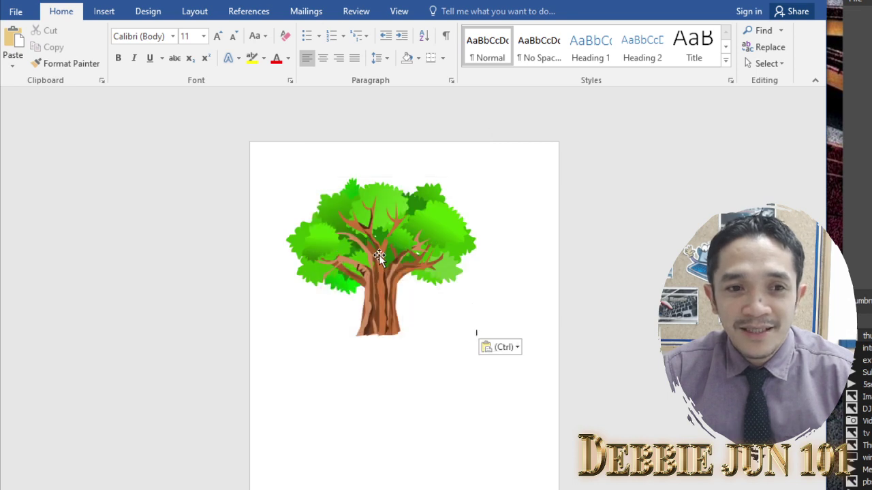
click(385, 292)
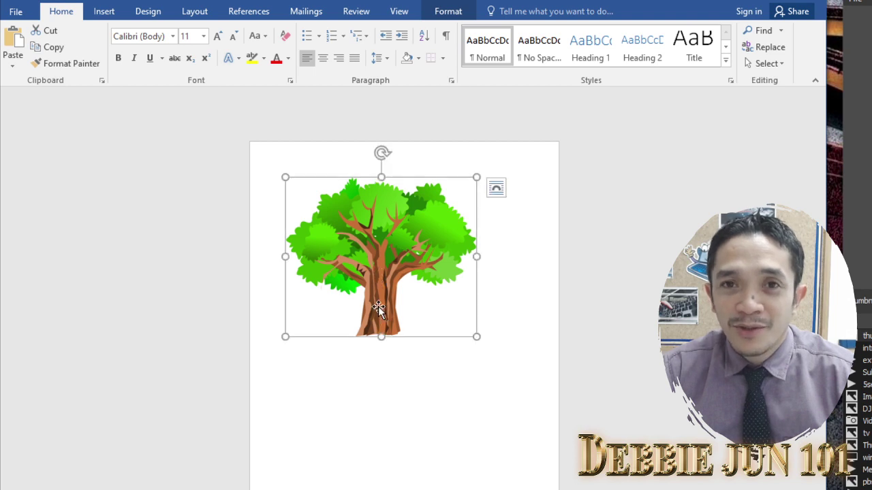
Set the tree picture's wrapping to Through, then enlarge it and stretch it taller.
right_click(372, 215)
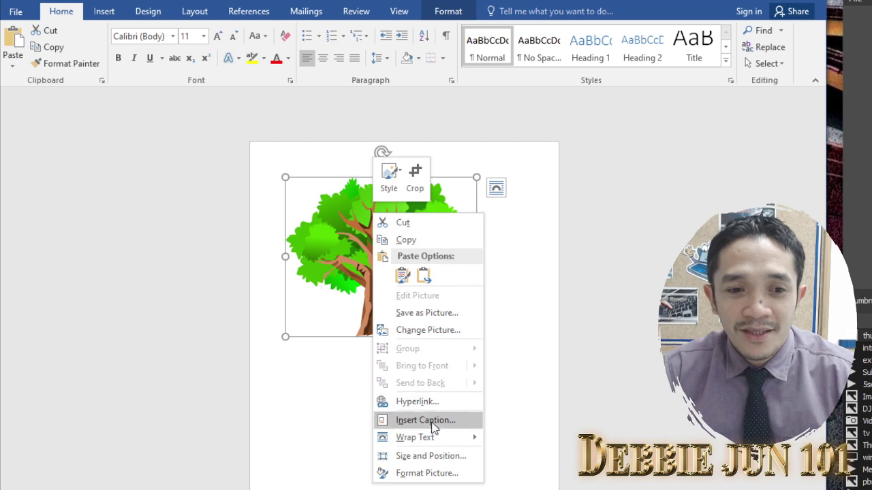
mouse_move(422, 437)
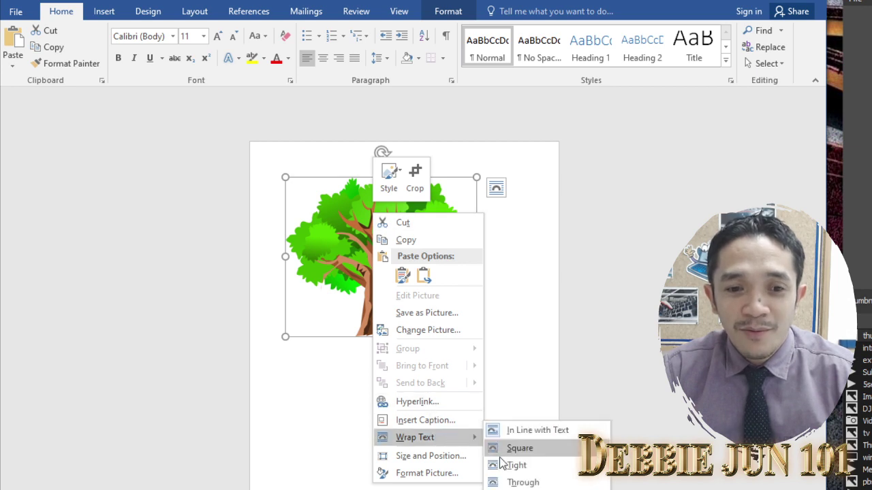
click(522, 483)
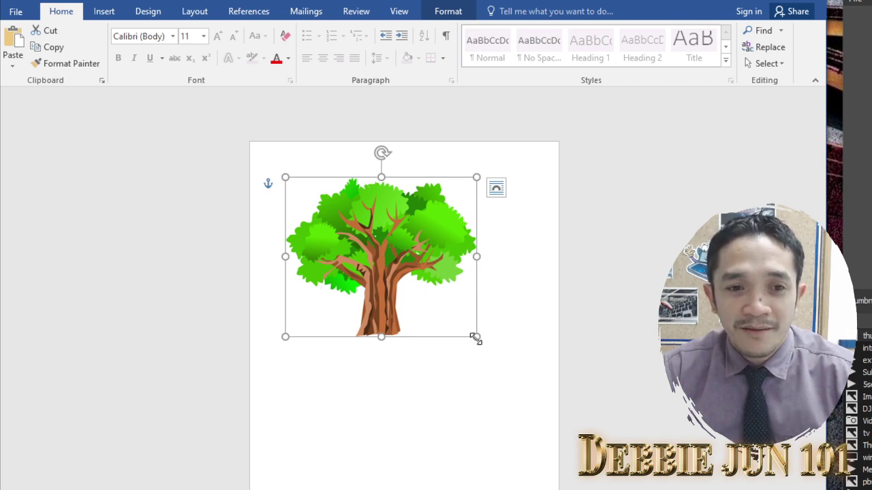
drag(475, 338, 497, 393)
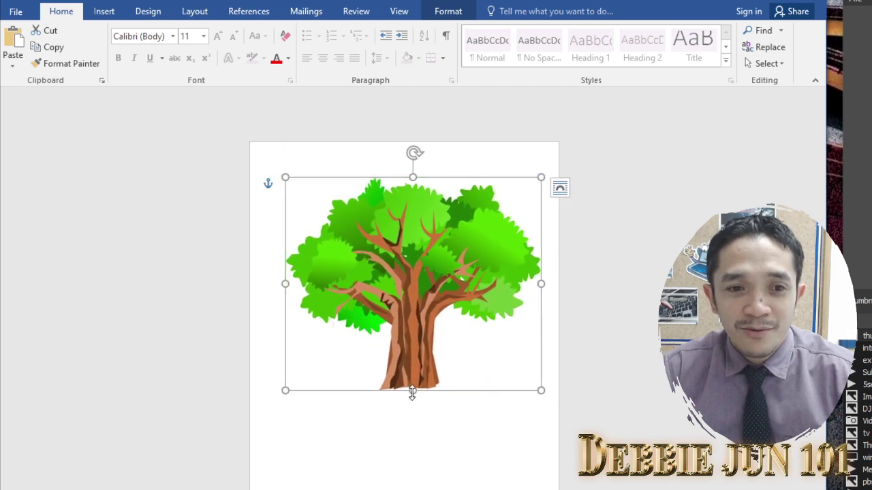
drag(412, 392, 412, 489)
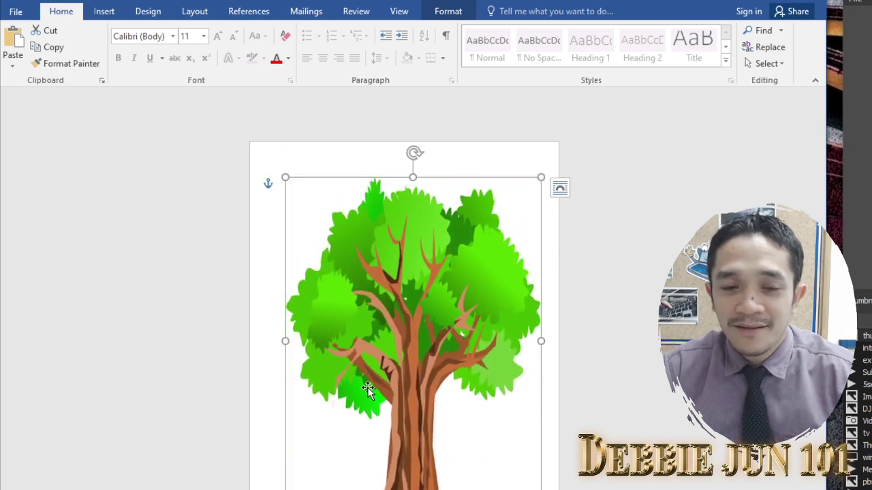
Widen the tree toward both margins, nudge it left, and shorten it slightly from the bottom.
drag(286, 342, 264, 342)
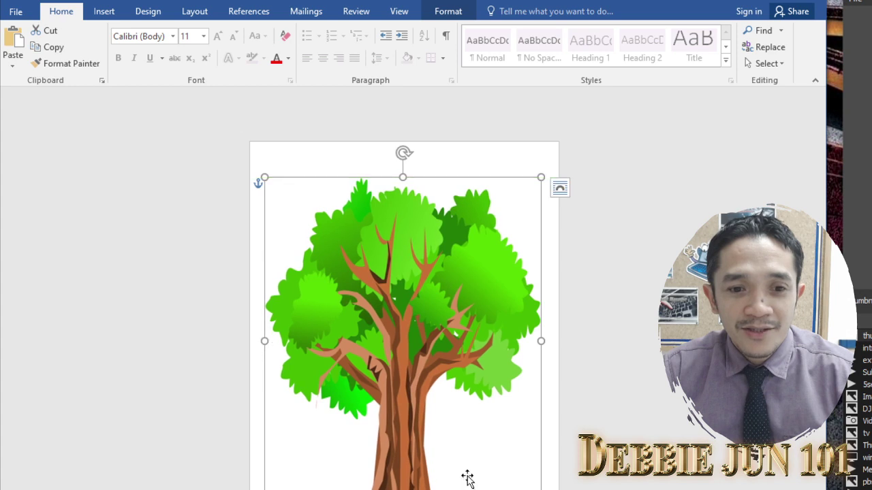
drag(541, 342, 547, 344)
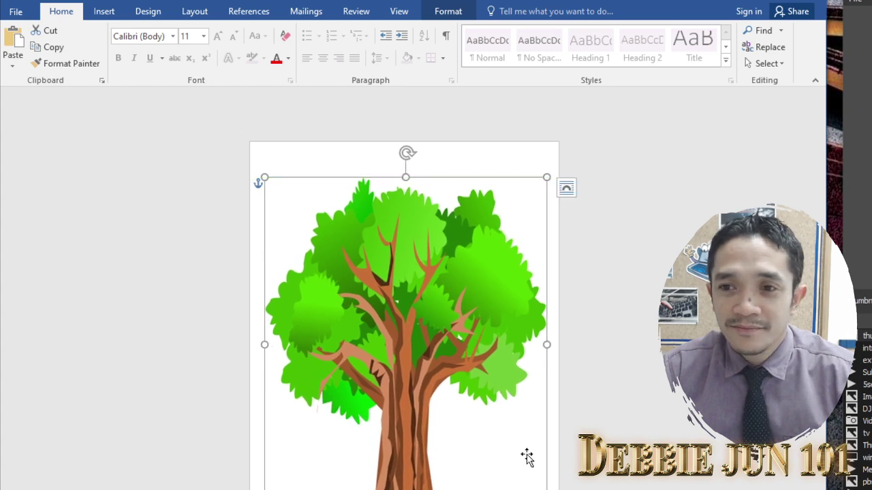
drag(468, 340, 466, 329)
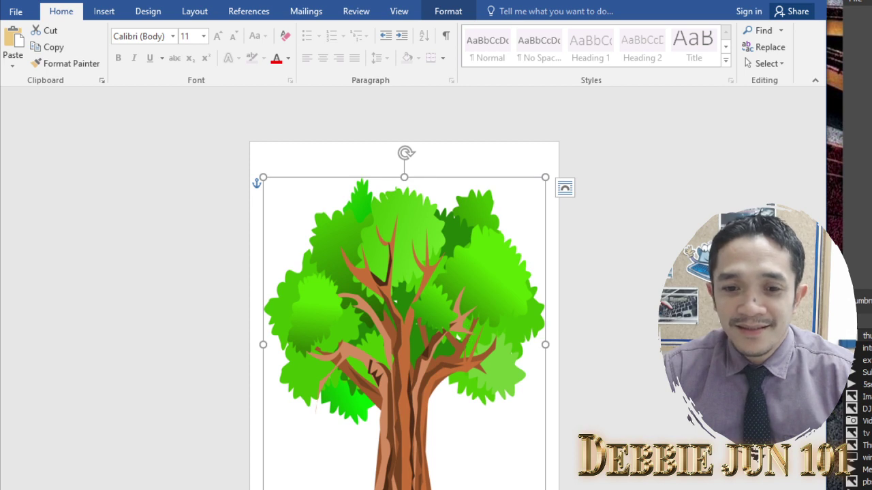
scroll(404, 313, down, 2)
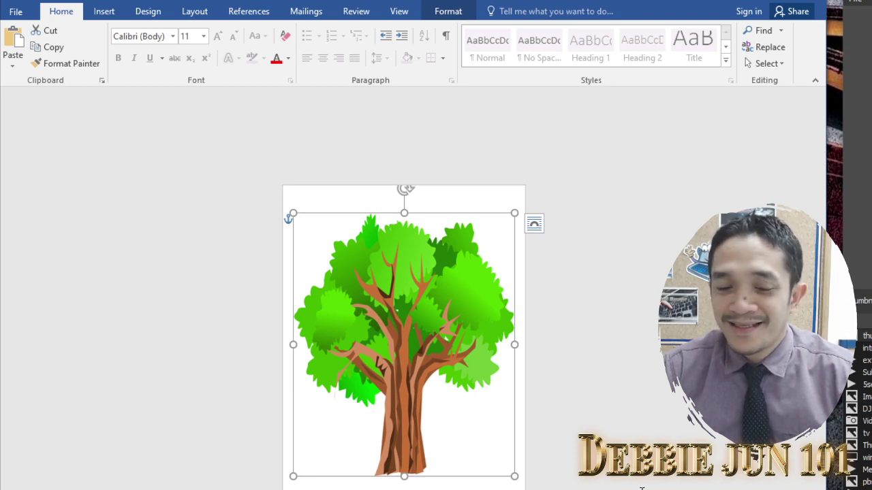
drag(403, 477, 404, 447)
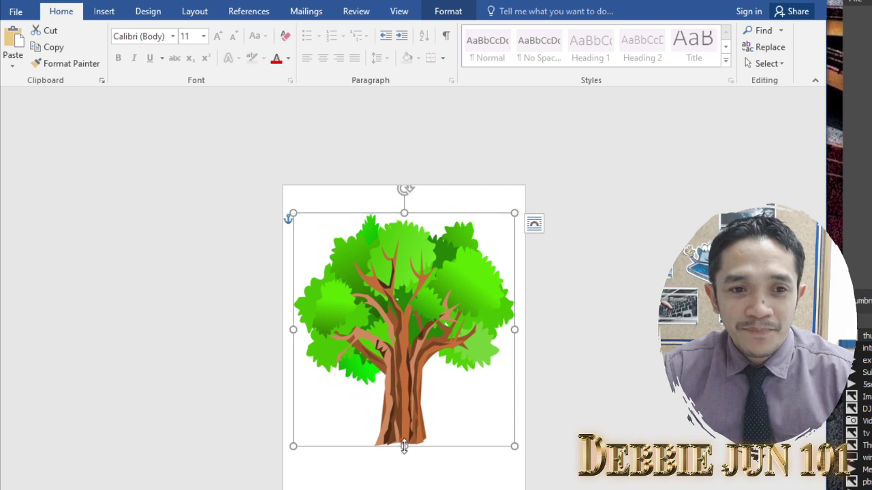
click(439, 482)
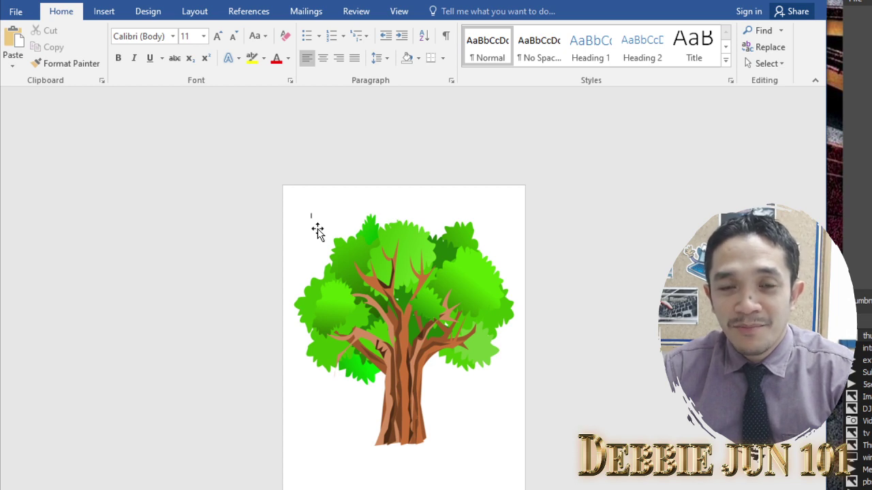
Add four blank lines, drag the tree back up, and place the cursor below it.
key(Return)
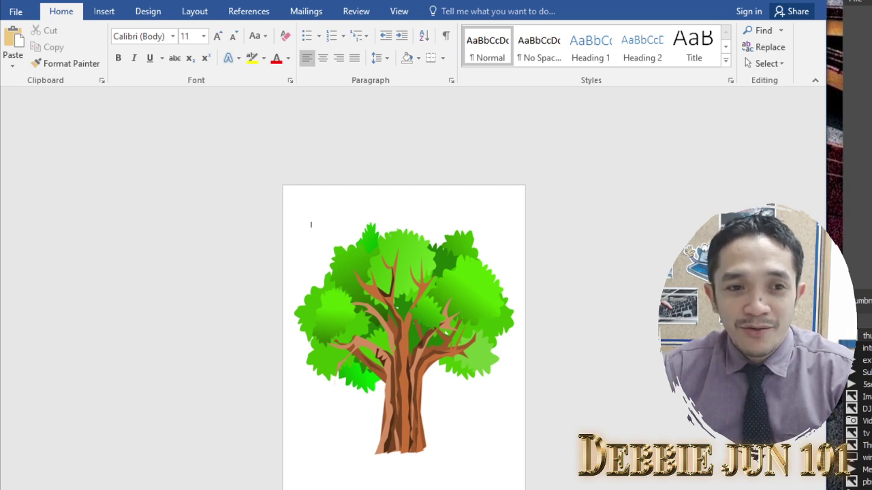
key(Return)
key(Return)
key(Return)
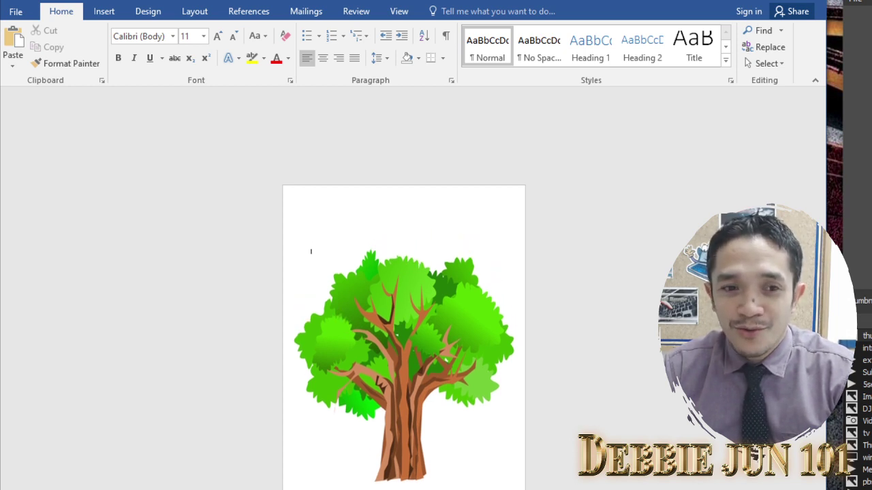
key(Return)
key(Return)
key(Return)
key(Return)
key(Return)
key(Return)
key(Return)
key(Return)
key(Return)
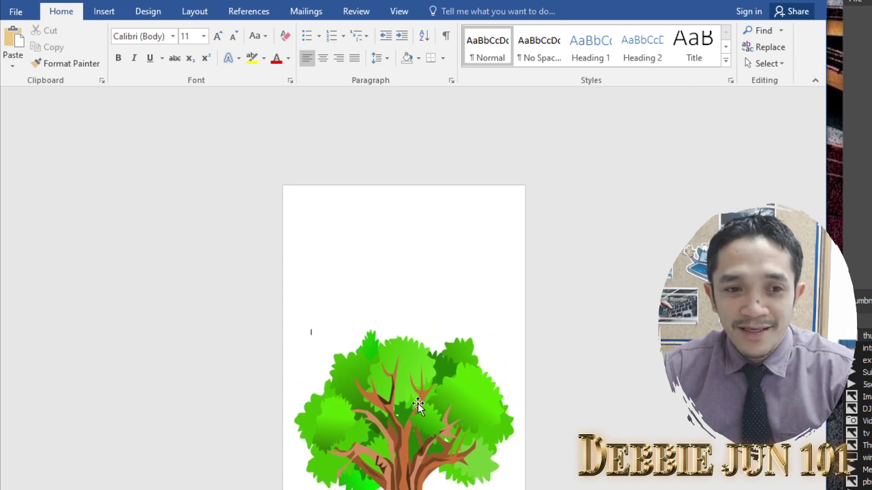
key(Return)
key(Return)
key(Return)
key(Return)
key(Return)
key(Return)
key(Return)
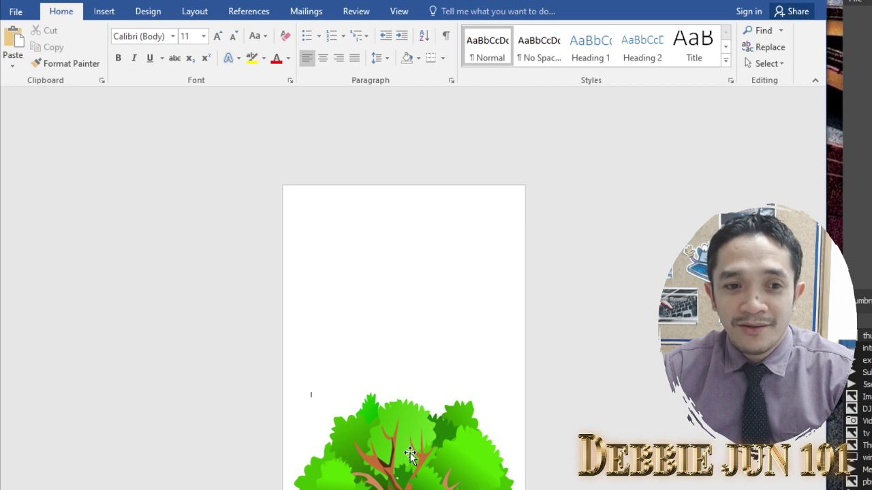
mouse_move(410, 454)
mouse_down()
mouse_move(410, 475)
mouse_move(403, 247)
mouse_up()
click(320, 458)
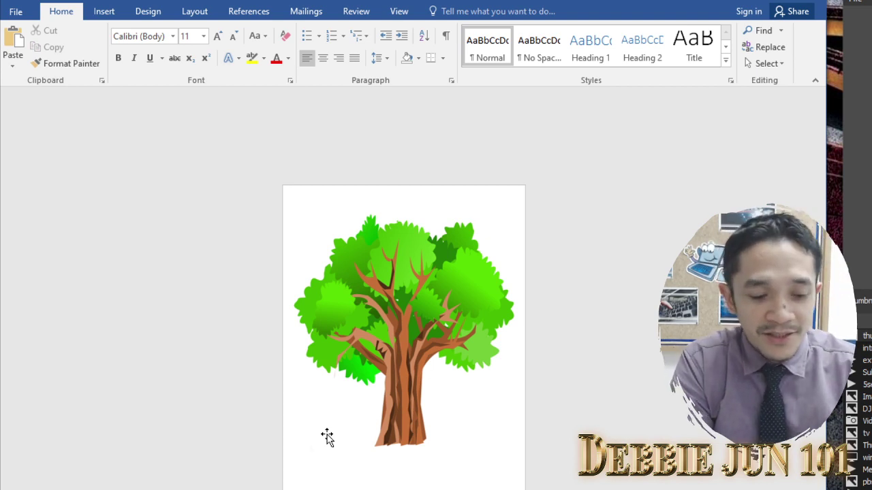
Type the family-name caption ending in 'Family' and grow it to 36 point.
text(Sunup)
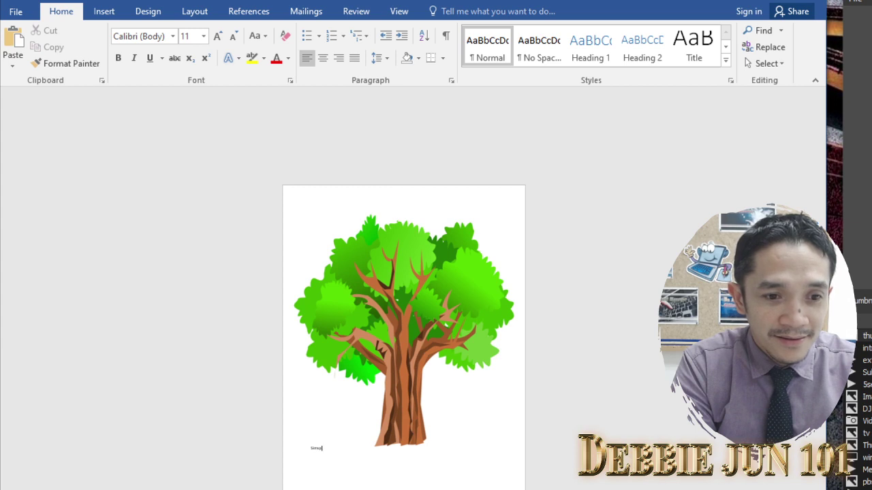
text(son)
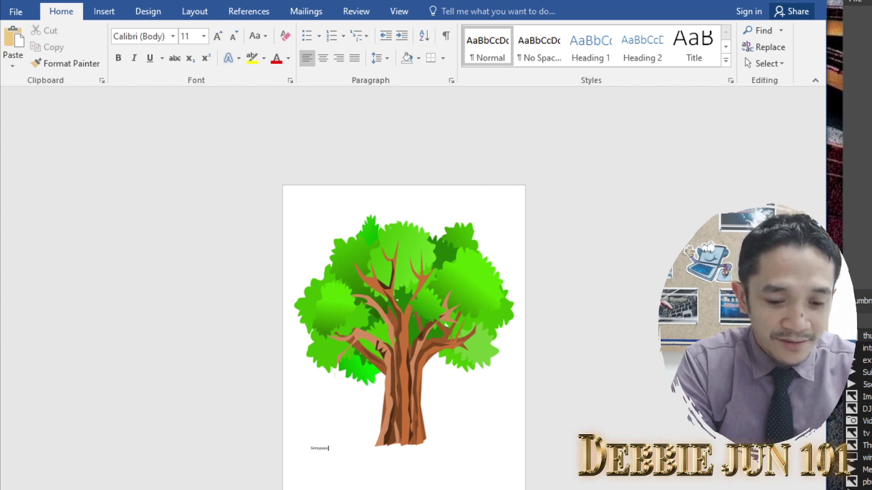
text(')
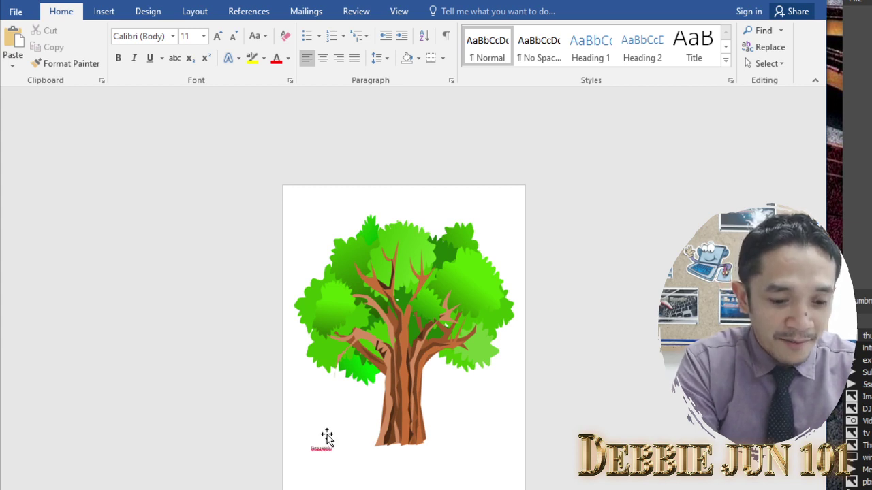
text( Fam)
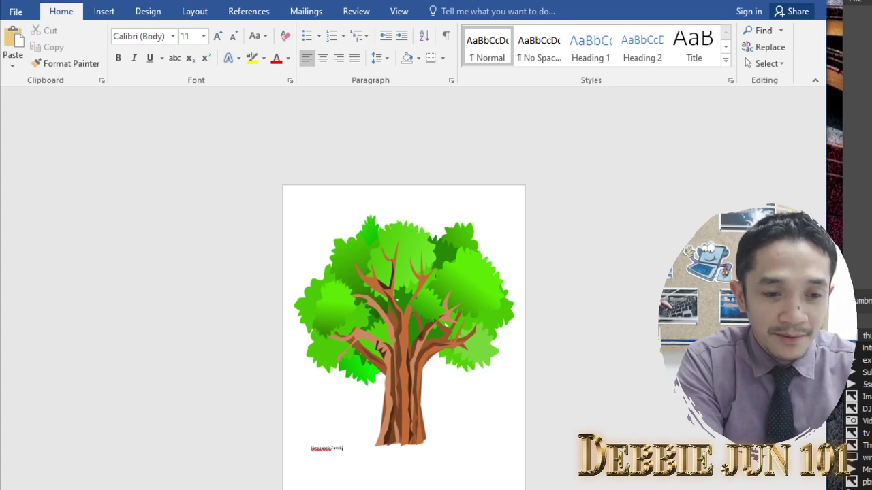
text(ily)
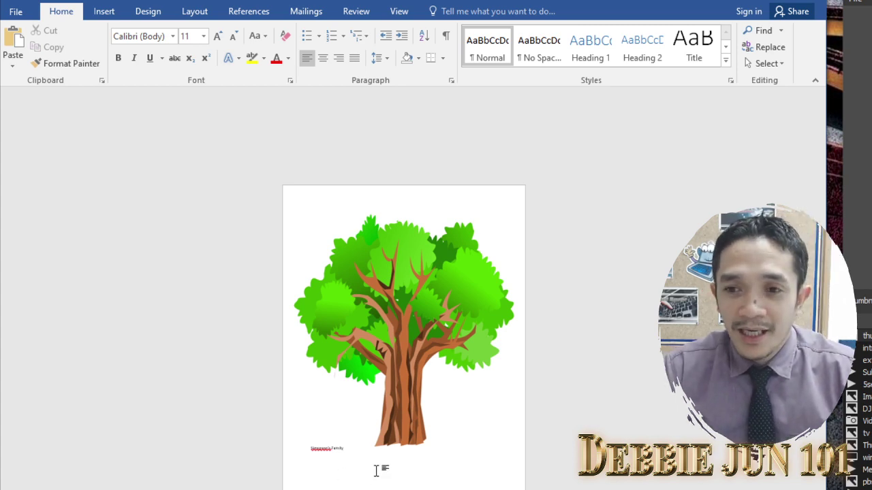
drag(349, 451, 297, 450)
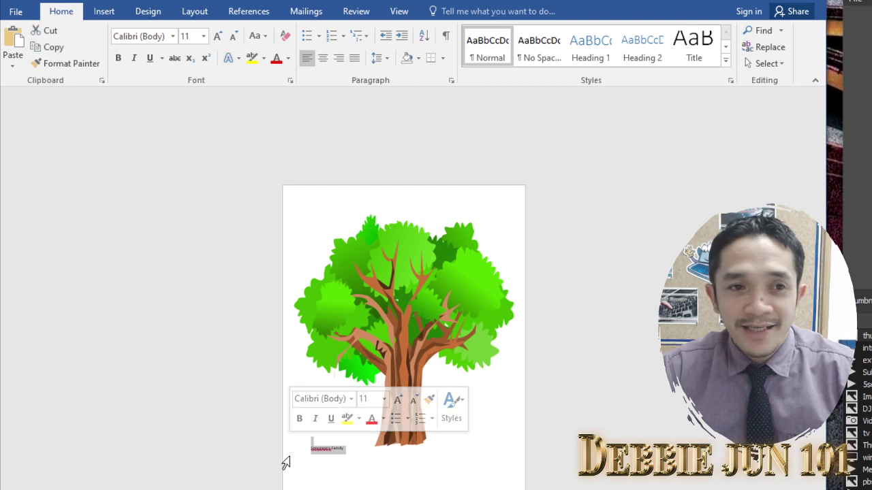
click(218, 37)
click(218, 36)
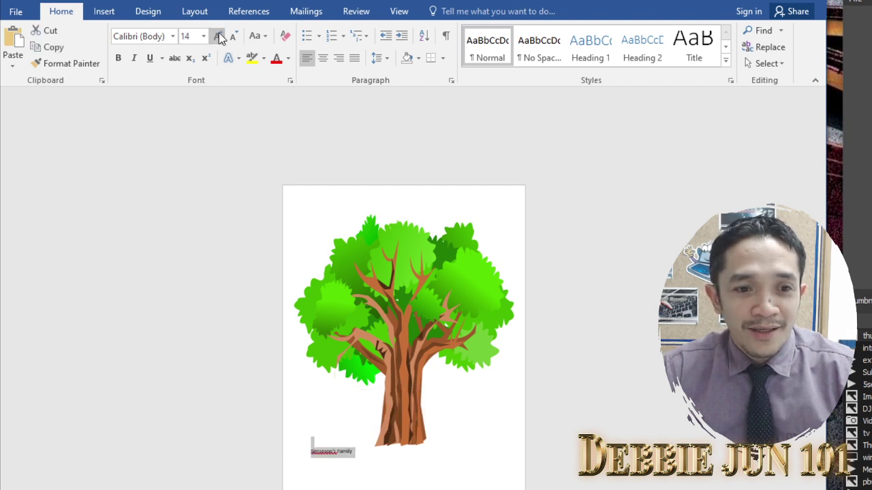
click(218, 36)
click(218, 37)
click(217, 36)
click(218, 37)
click(218, 36)
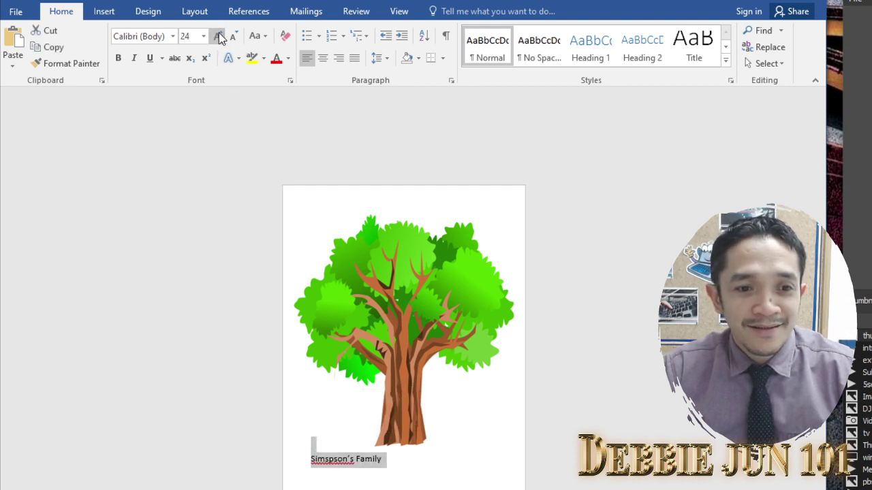
click(218, 36)
click(218, 34)
click(218, 34)
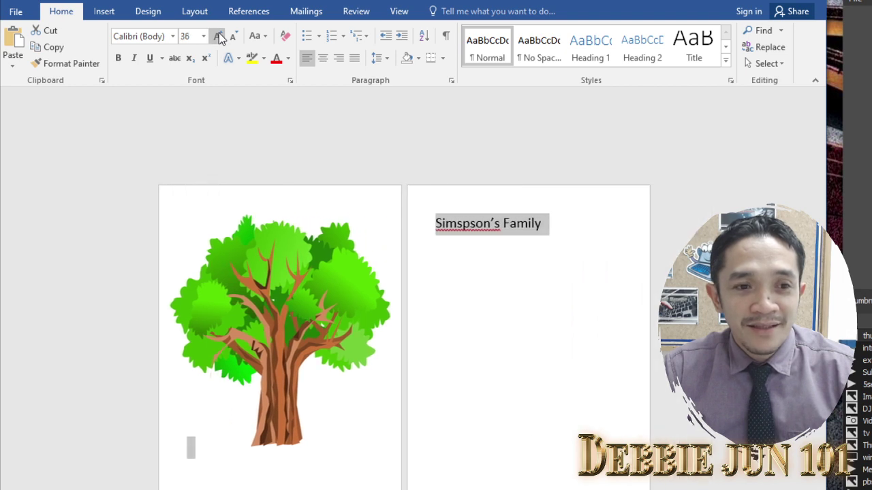
Pull the caption back onto page 1 with Backspace and select it again.
click(196, 448)
click(437, 216)
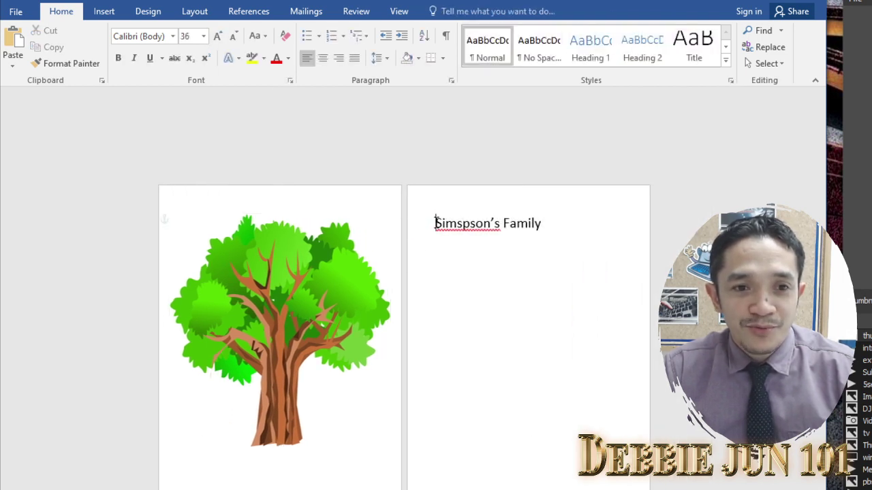
key(BackSpace)
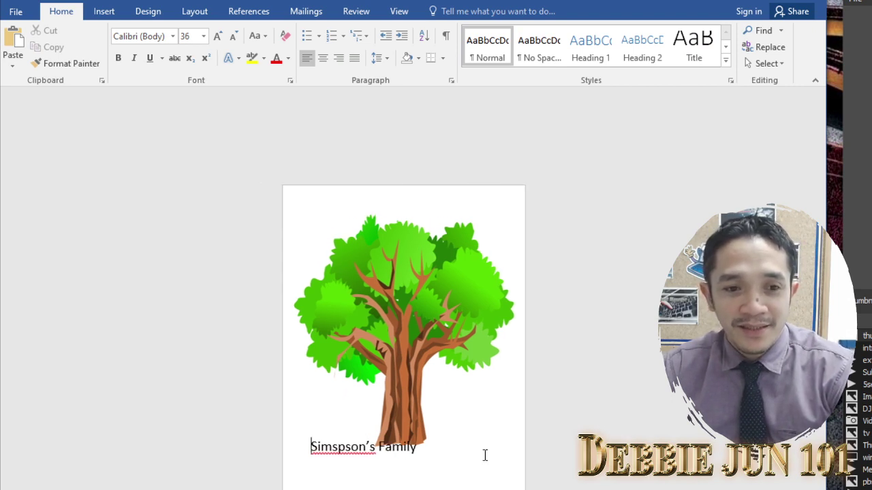
drag(312, 445, 445, 440)
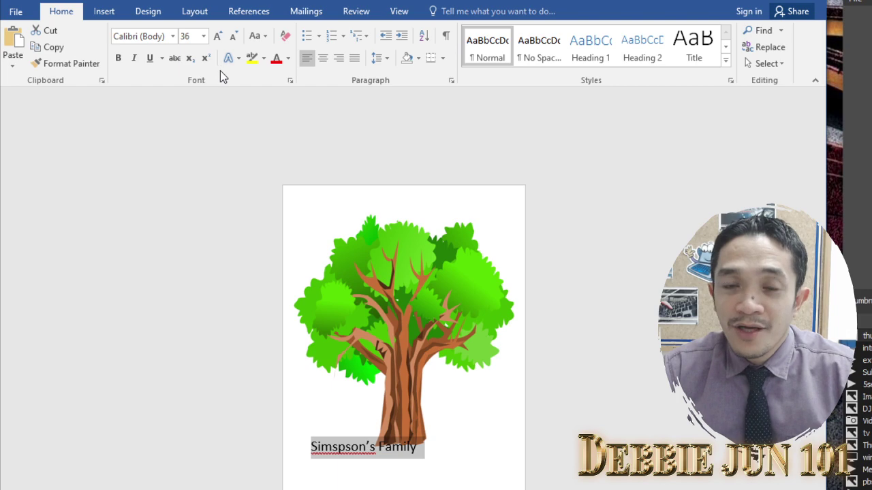
Change the caption's font to the Muthiara brush-script font.
click(173, 37)
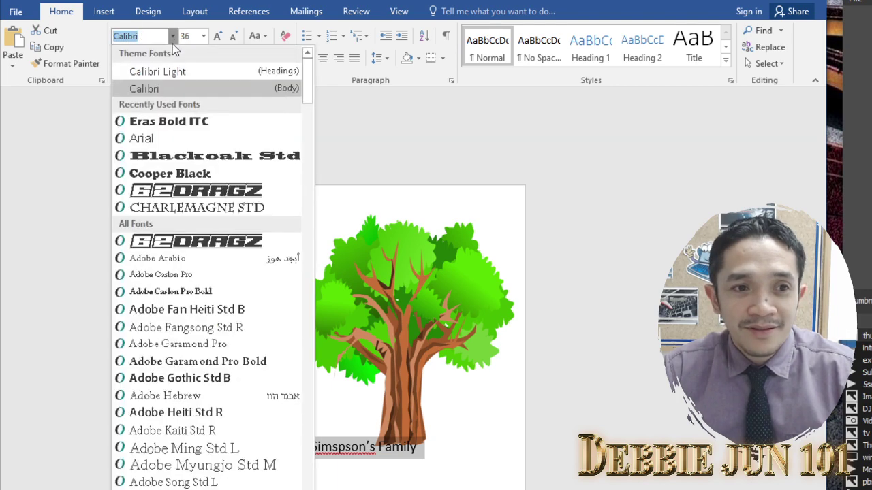
scroll(204, 273, down, 2)
scroll(211, 341, down, 4)
scroll(211, 344, down, 3)
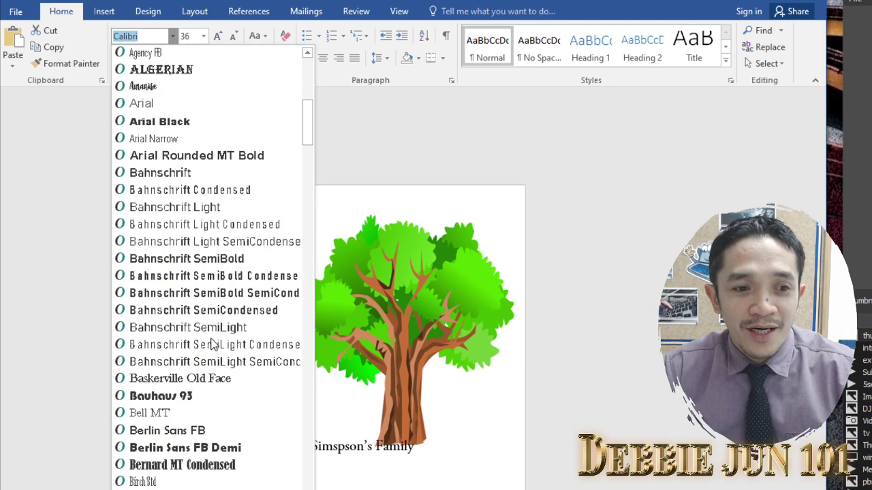
scroll(211, 344, down, 1)
scroll(213, 345, down, 2)
scroll(215, 346, down, 2)
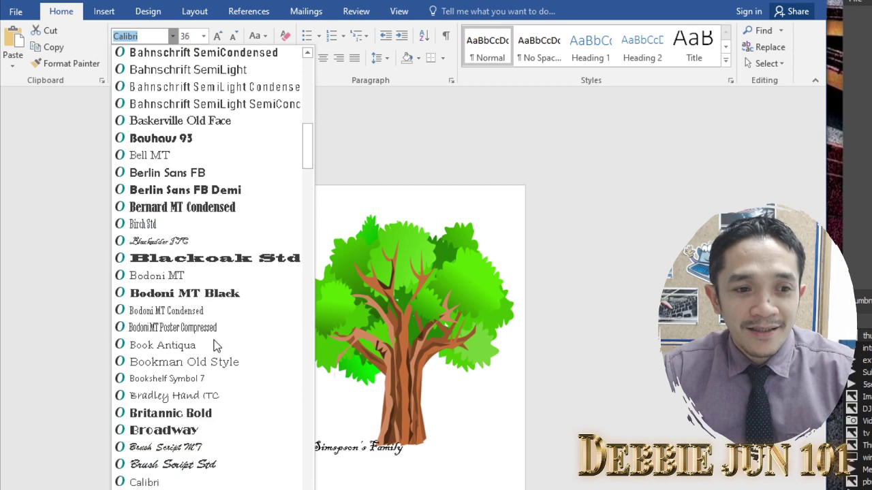
scroll(215, 346, down, 1)
scroll(215, 346, down, 2)
scroll(214, 346, down, 2)
scroll(214, 348, down, 2)
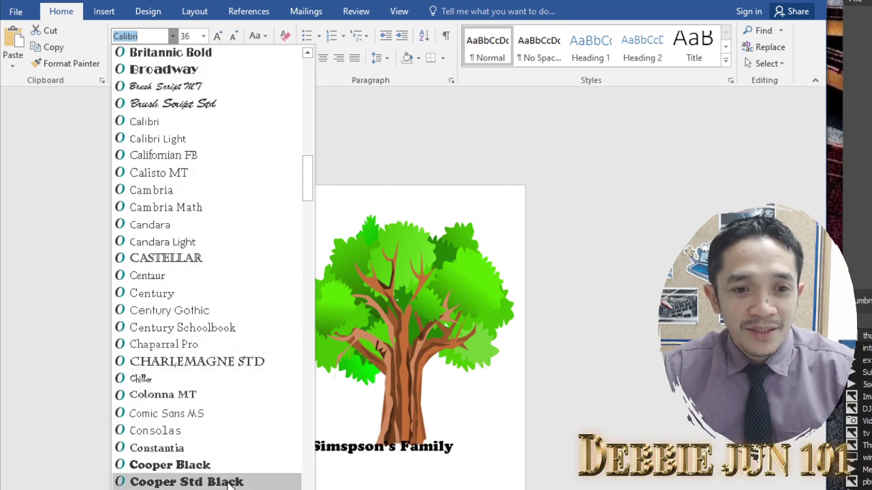
scroll(226, 485, down, 1)
scroll(226, 485, down, 6)
scroll(226, 485, down, 3)
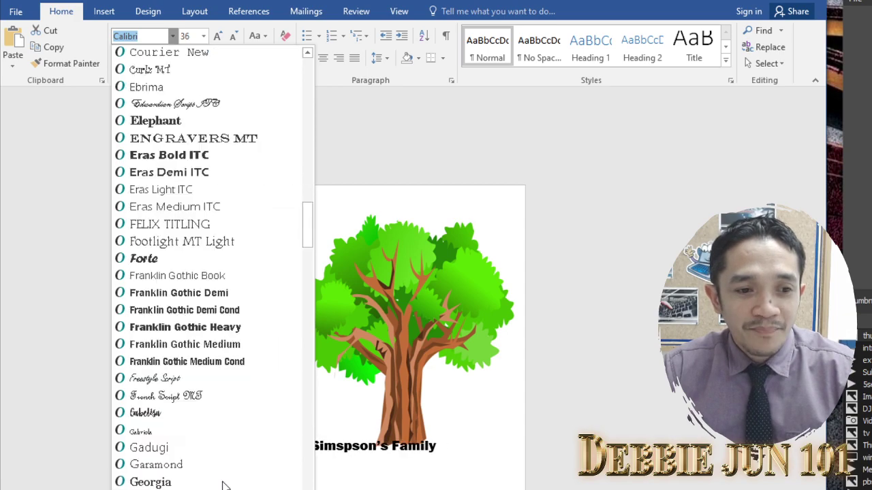
scroll(224, 485, down, 3)
scroll(225, 485, down, 4)
scroll(225, 485, down, 2)
scroll(225, 485, down, 2)
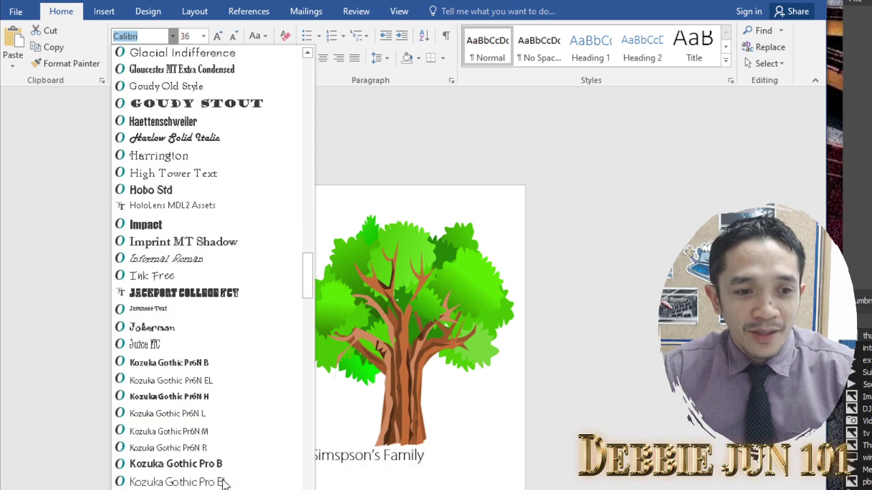
scroll(225, 485, down, 4)
scroll(224, 484, down, 2)
scroll(221, 470, down, 2)
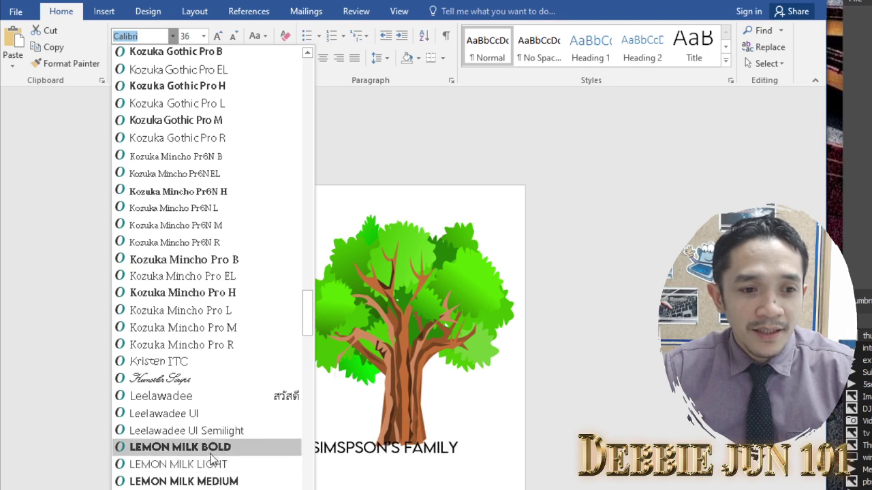
scroll(212, 455, down, 3)
scroll(211, 456, down, 4)
scroll(212, 456, down, 3)
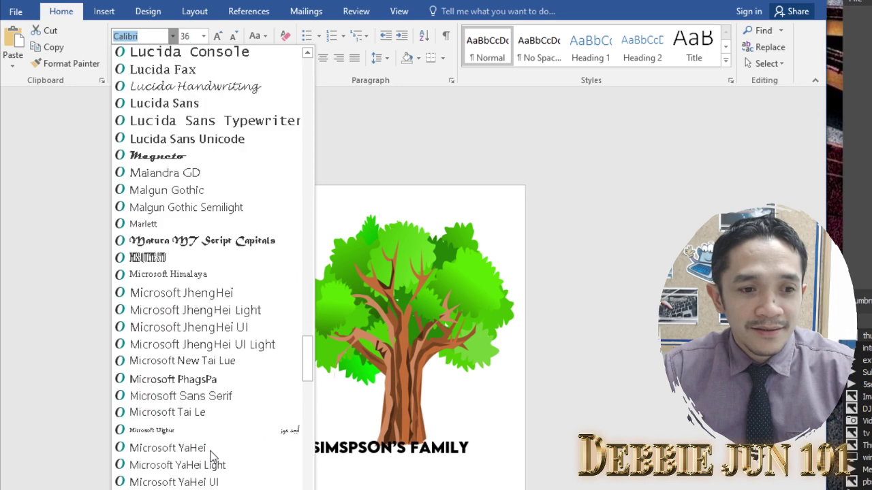
scroll(213, 458, down, 1)
scroll(213, 459, down, 1)
scroll(212, 457, down, 4)
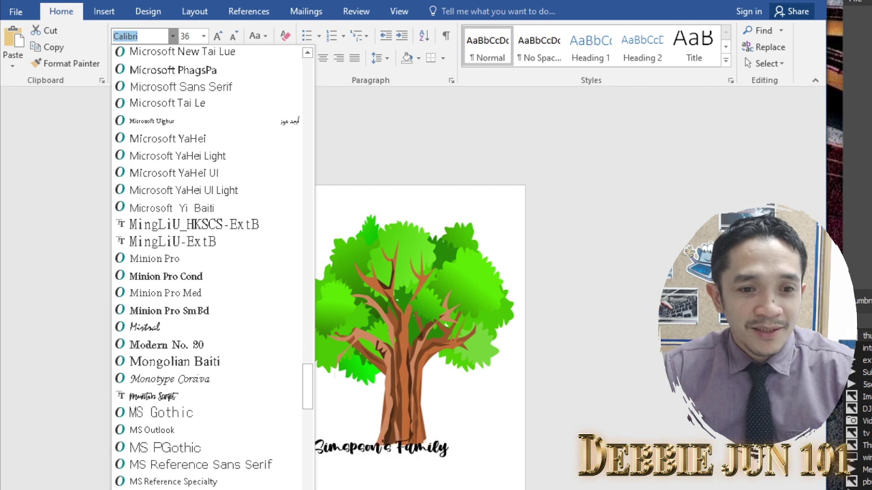
click(153, 395)
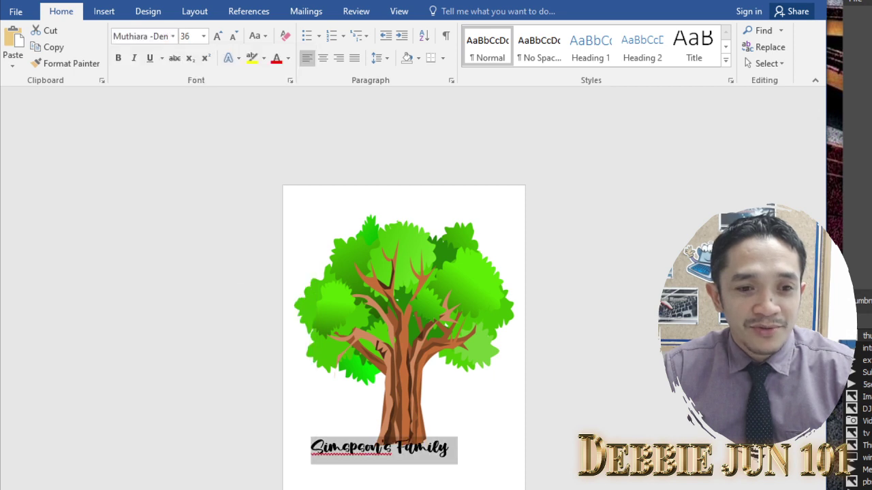
Grow the caption to 48 point, check its look, and reselect it.
click(218, 36)
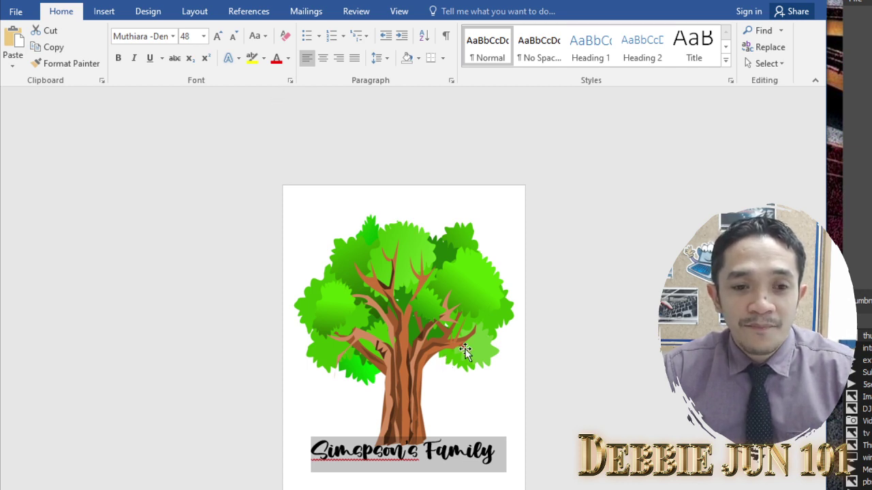
click(474, 458)
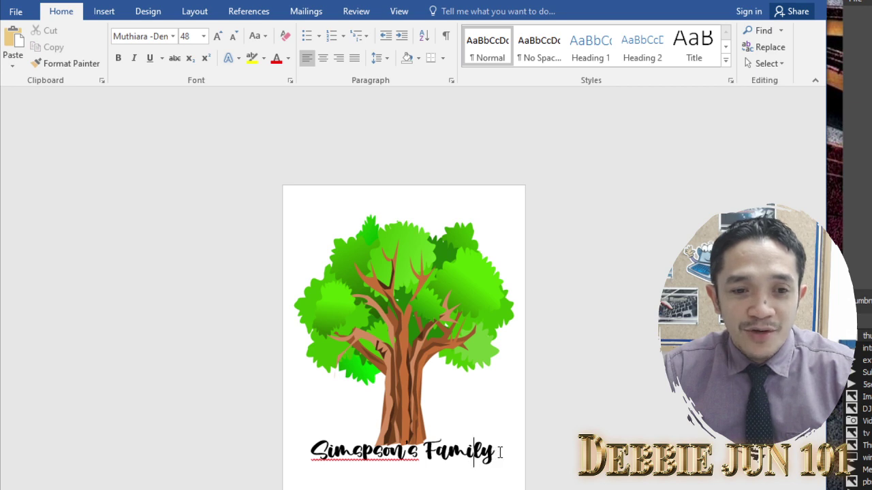
drag(500, 452, 311, 453)
Color the caption Red and apply the Inside Right inner shadow text effect.
click(288, 58)
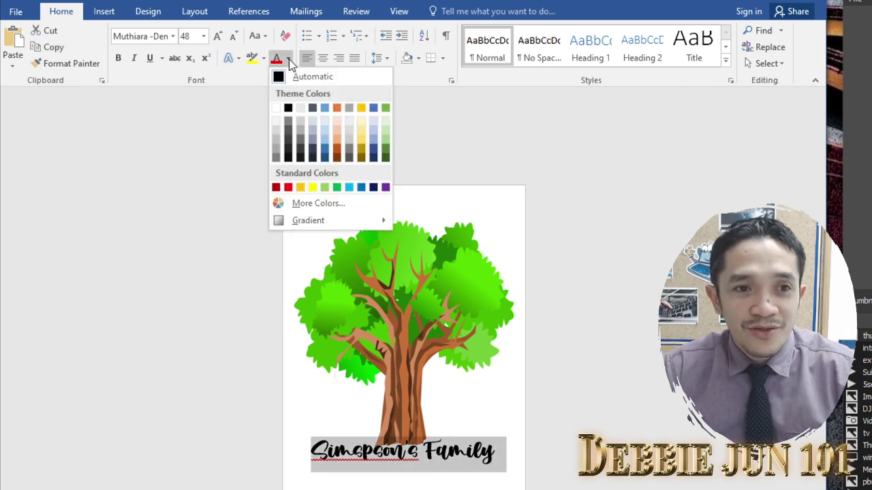
click(288, 188)
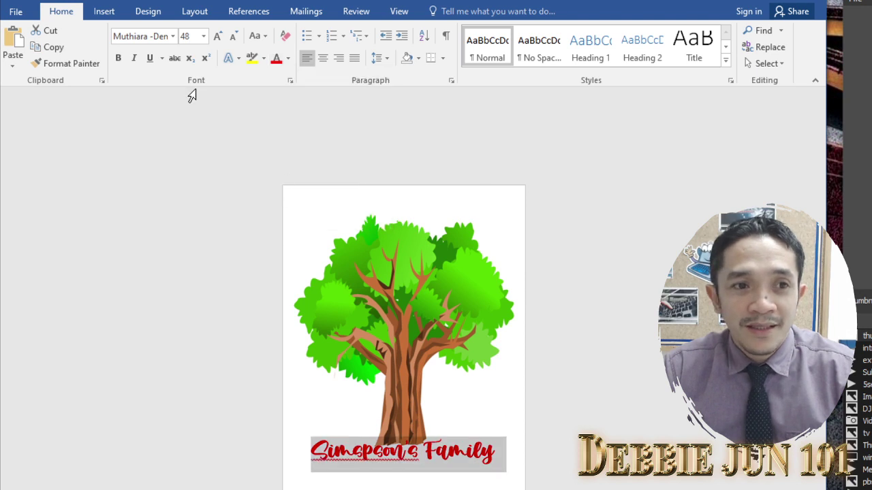
click(239, 59)
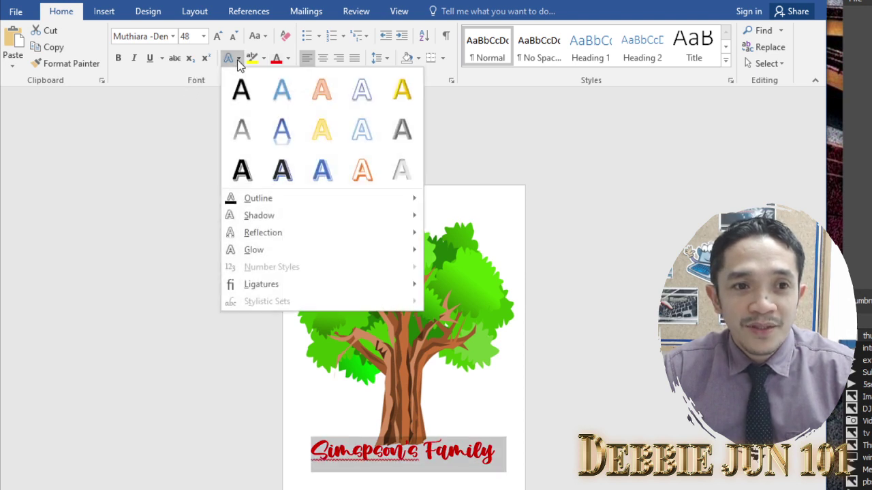
mouse_move(259, 216)
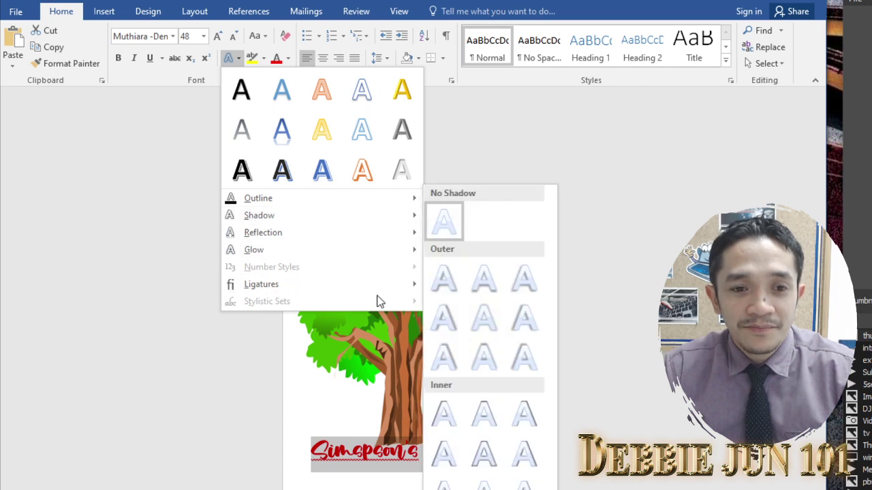
click(524, 453)
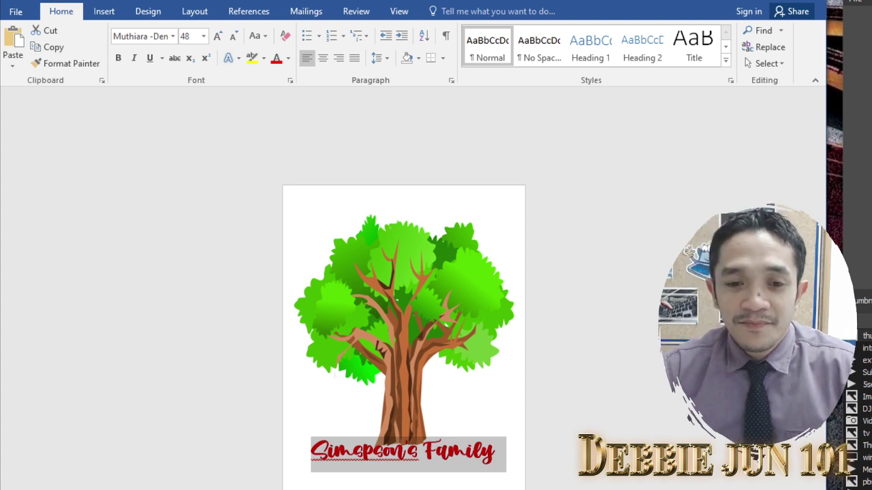
ctrl+scroll(404, 296, up, 5)
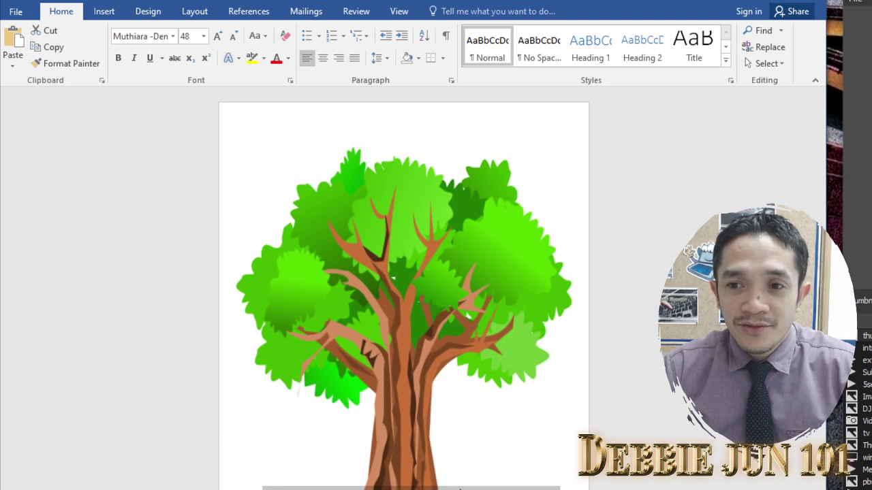
ctrl+scroll(403, 297, up, 3)
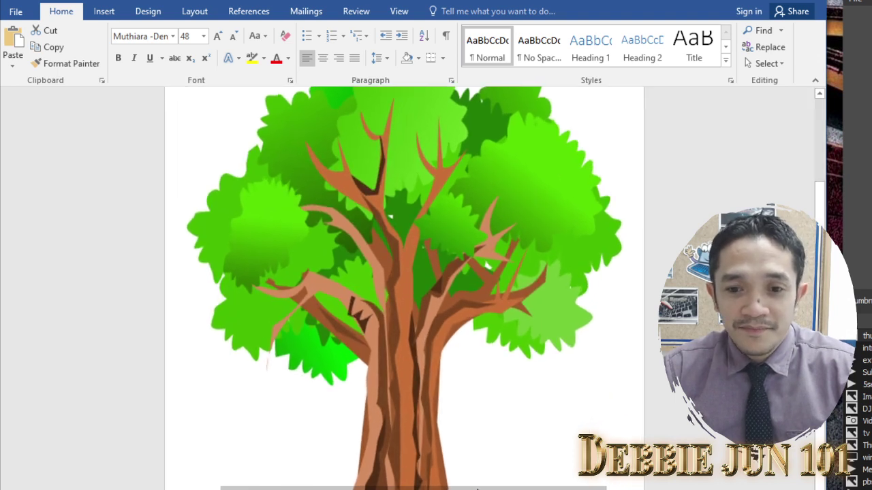
scroll(404, 288, up, 3)
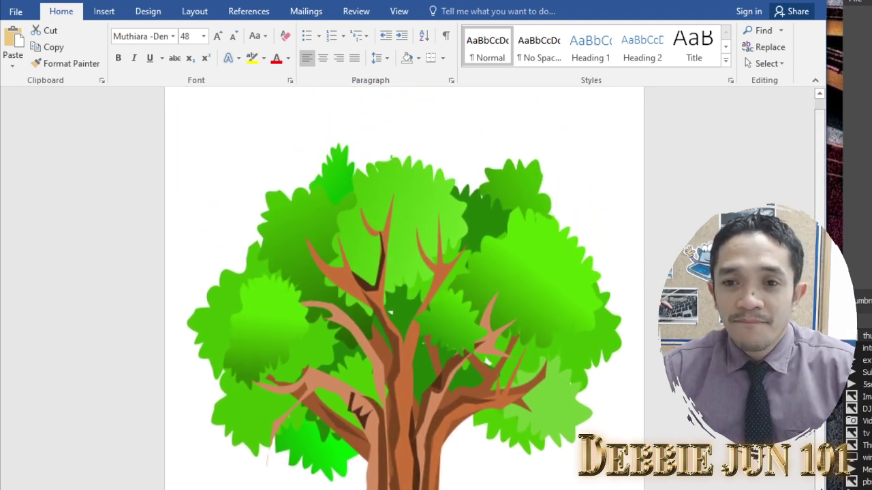
scroll(404, 288, down, 1)
scroll(404, 288, down, 5)
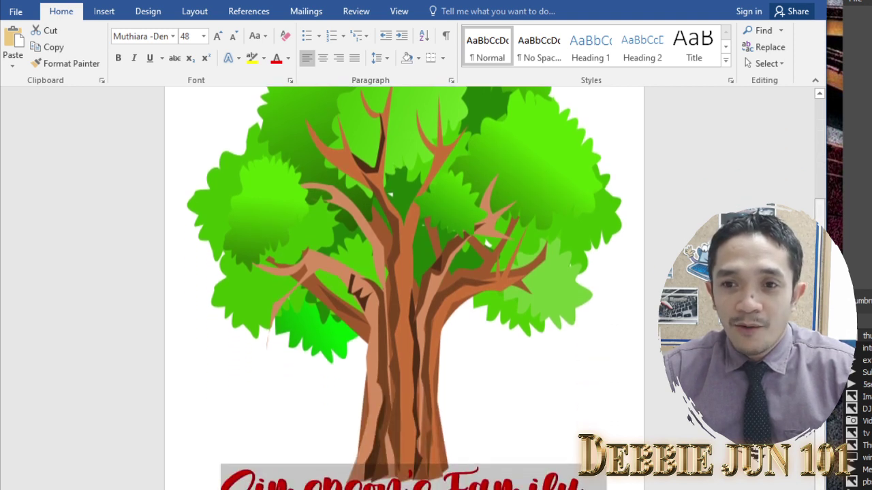
scroll(523, 374, up, 4)
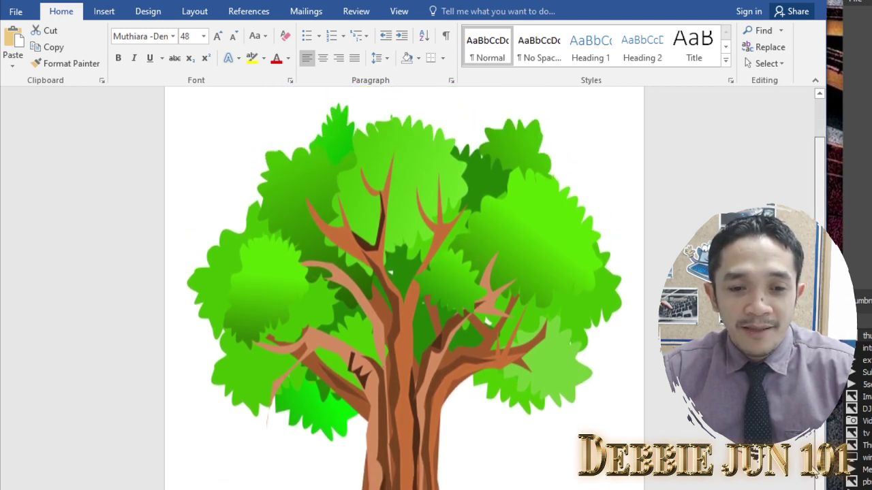
scroll(340, 177, up, 1)
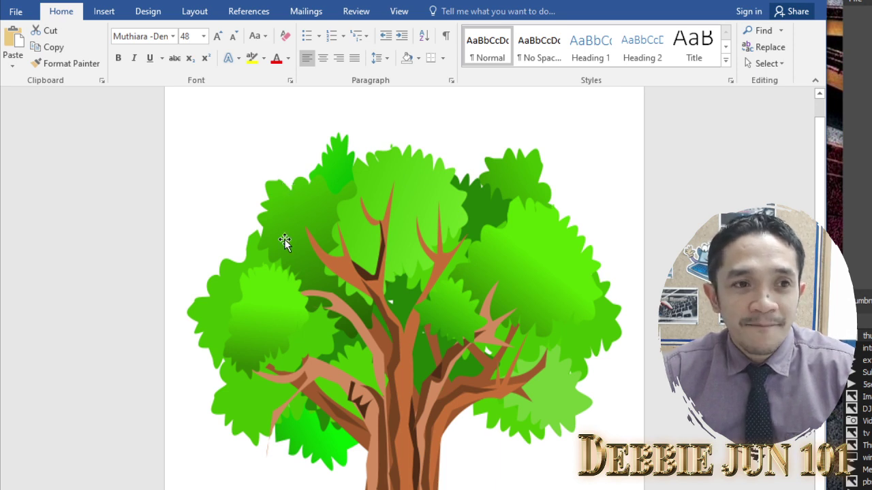
Draw a 1.44" oval circle over the tree's upper-left foliage and nudge it into place.
click(102, 12)
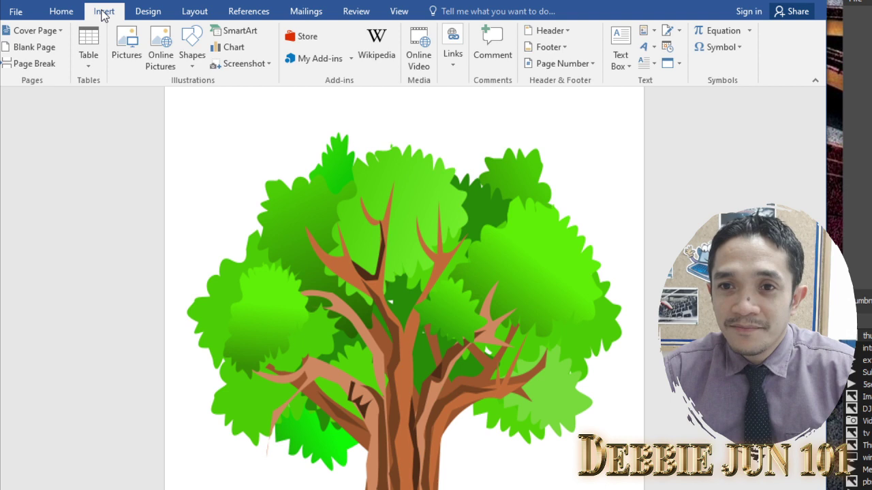
click(190, 67)
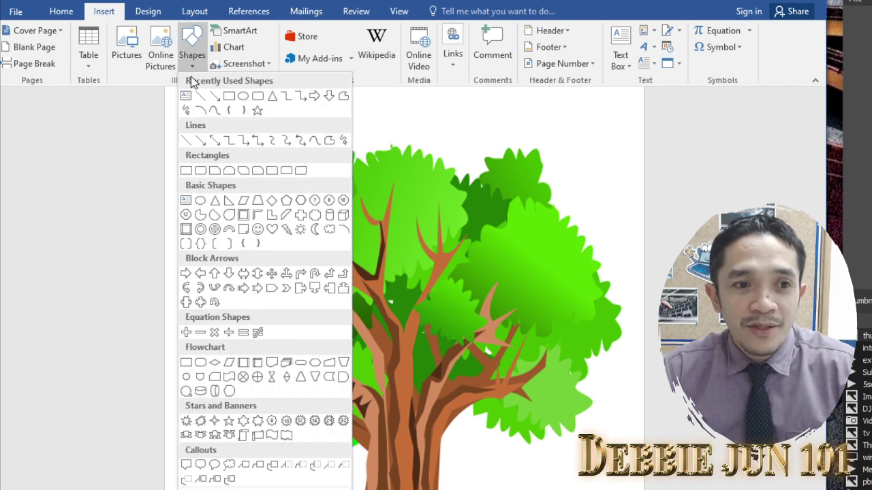
click(243, 97)
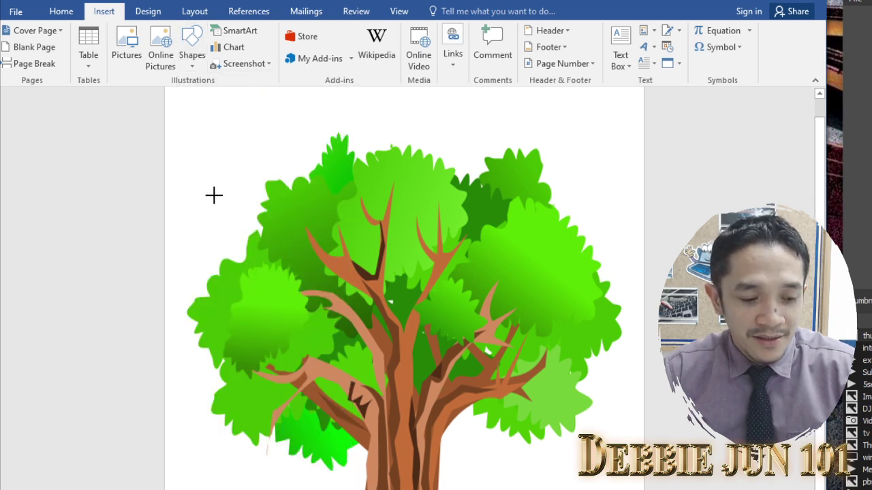
drag(217, 196, 308, 283)
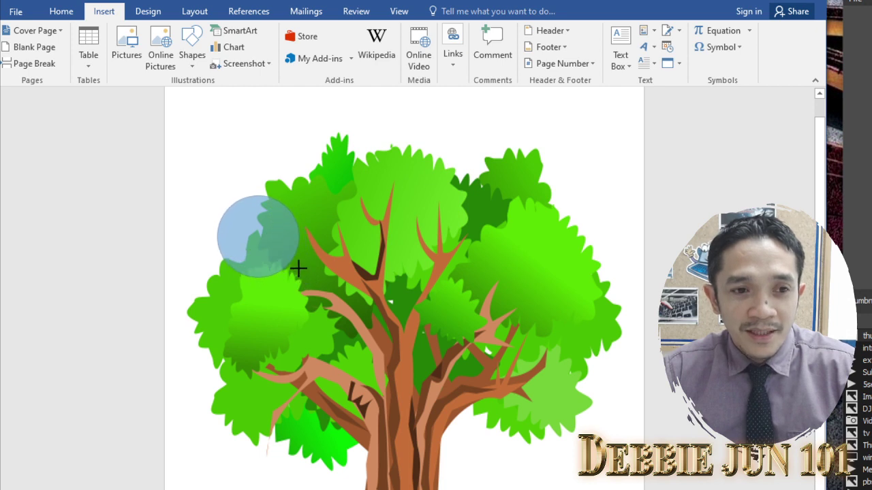
drag(307, 283, 298, 277)
drag(265, 236, 263, 215)
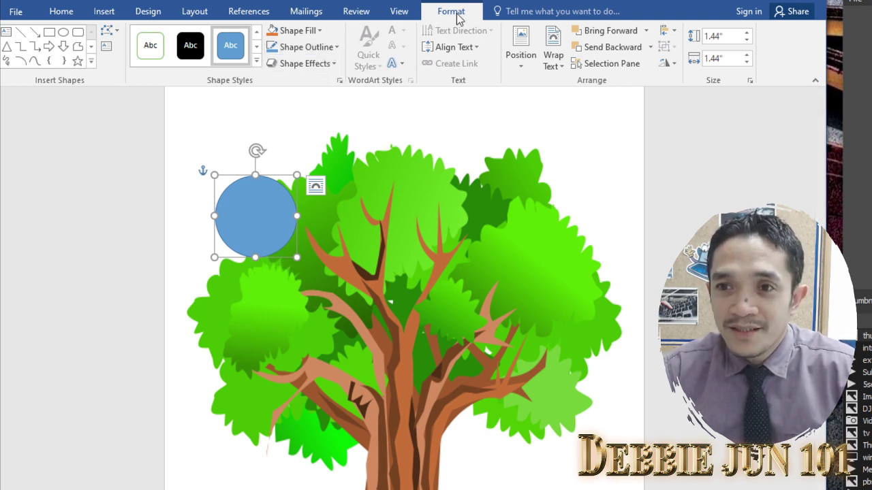
Set the circle's shape outline to 4½ pt weight in standard Red.
click(336, 49)
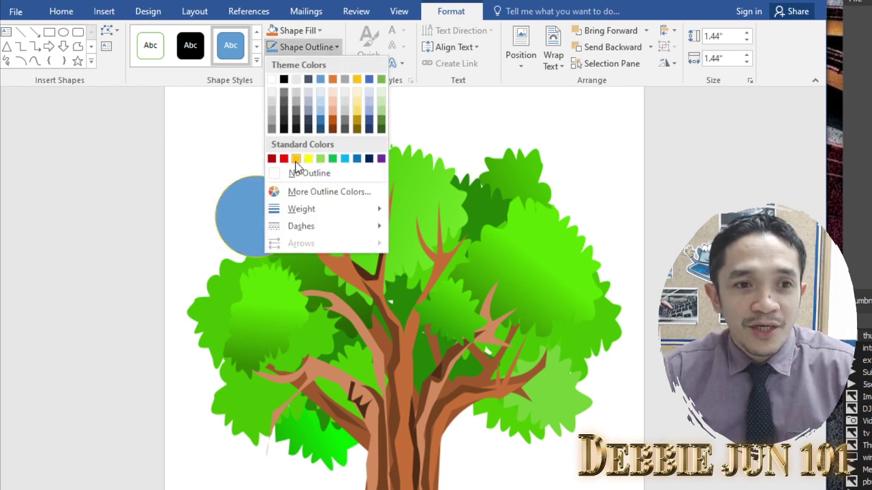
mouse_move(301, 209)
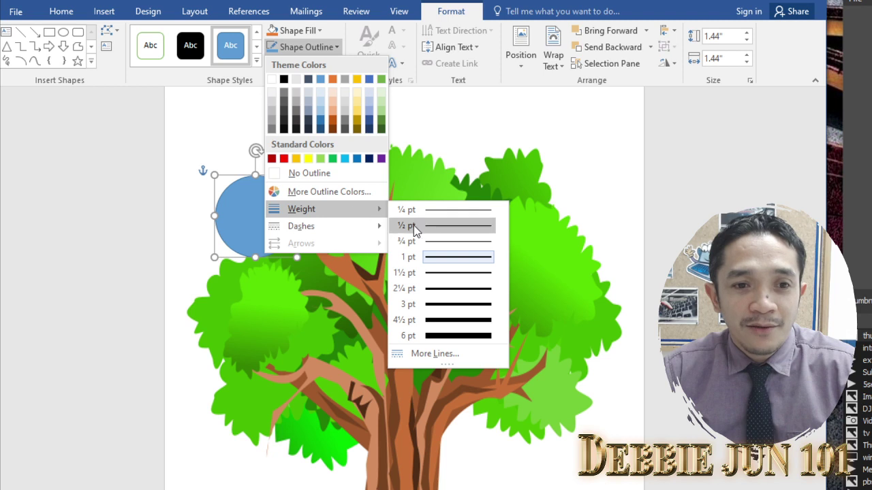
click(447, 323)
click(335, 48)
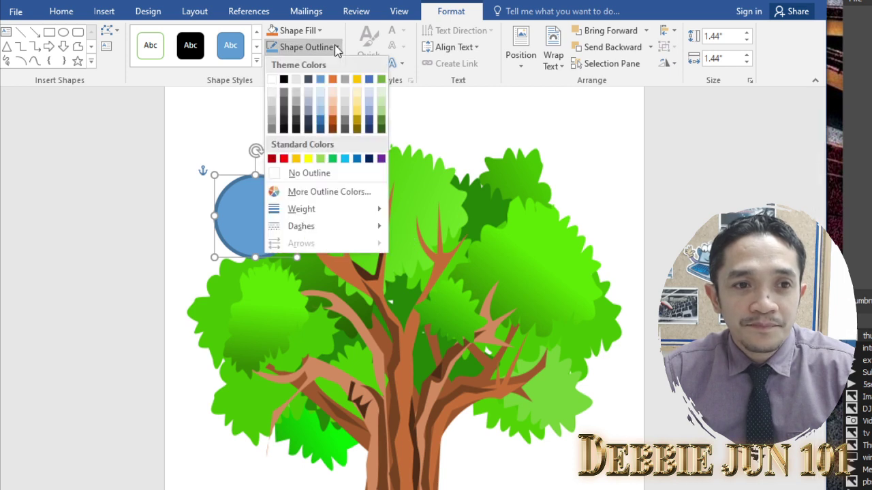
click(284, 158)
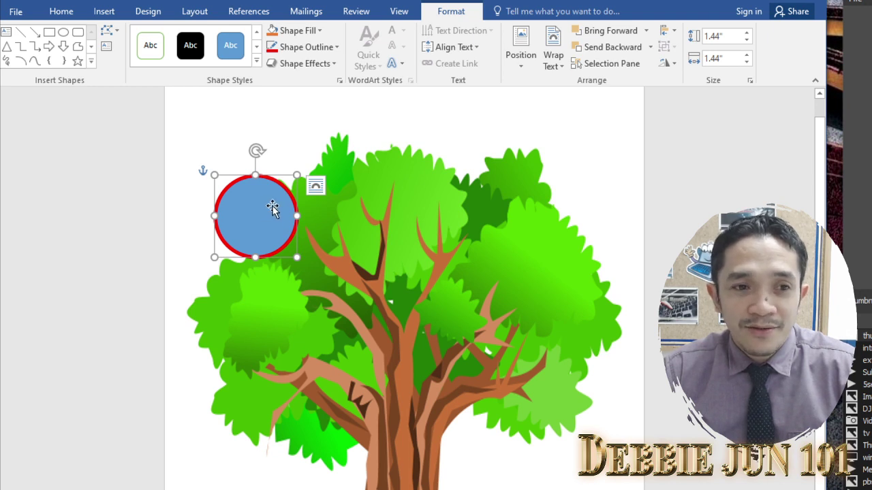
Copy the red-outlined circle and paste copies to build a top row of four circles.
right_click(273, 210)
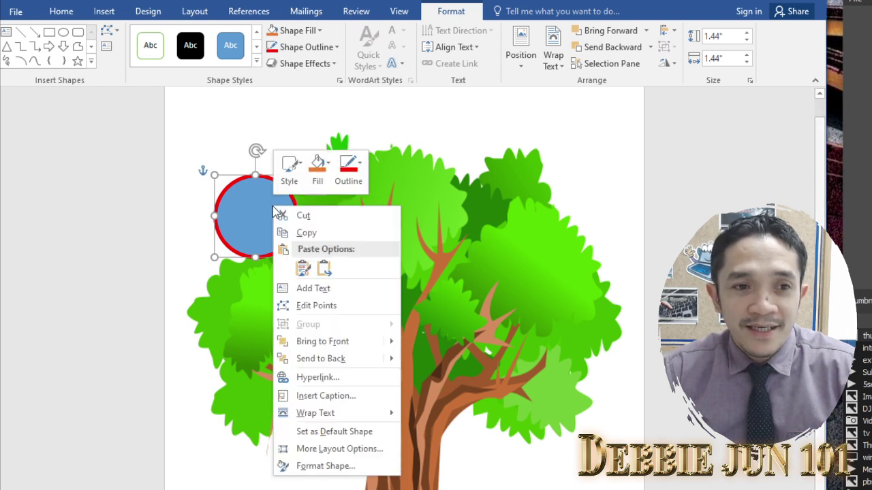
click(307, 233)
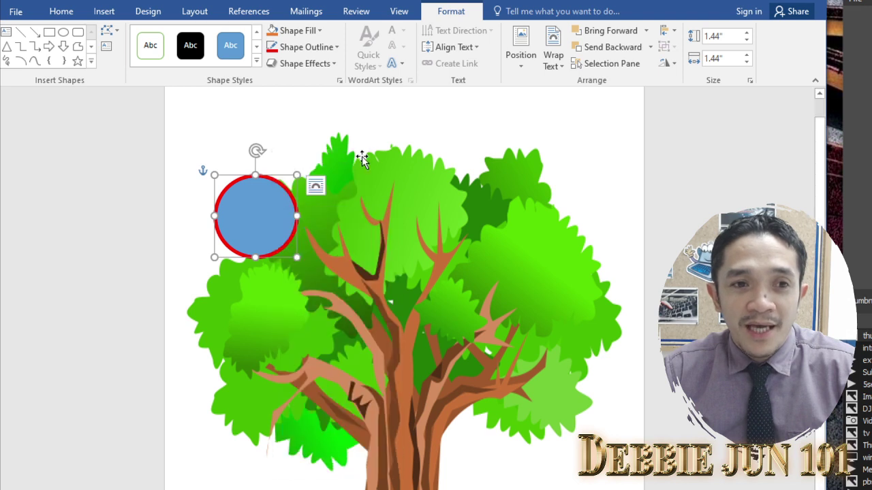
click(367, 129)
right_click(356, 165)
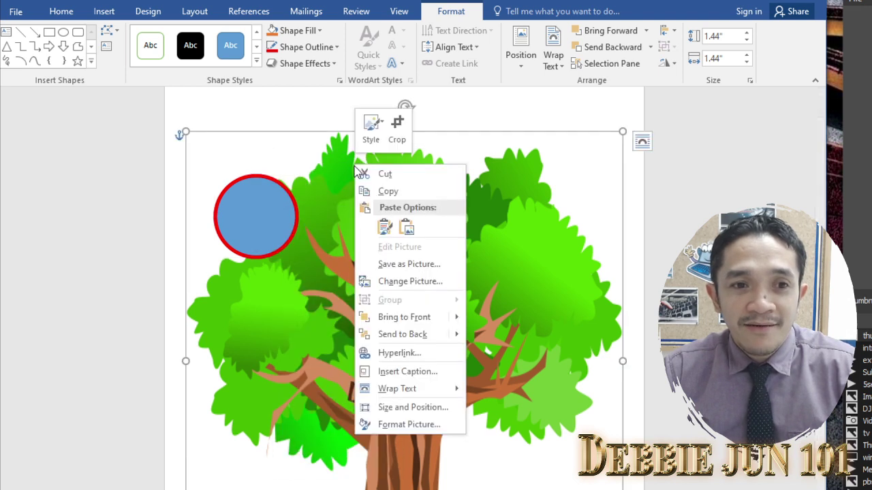
right_click(326, 235)
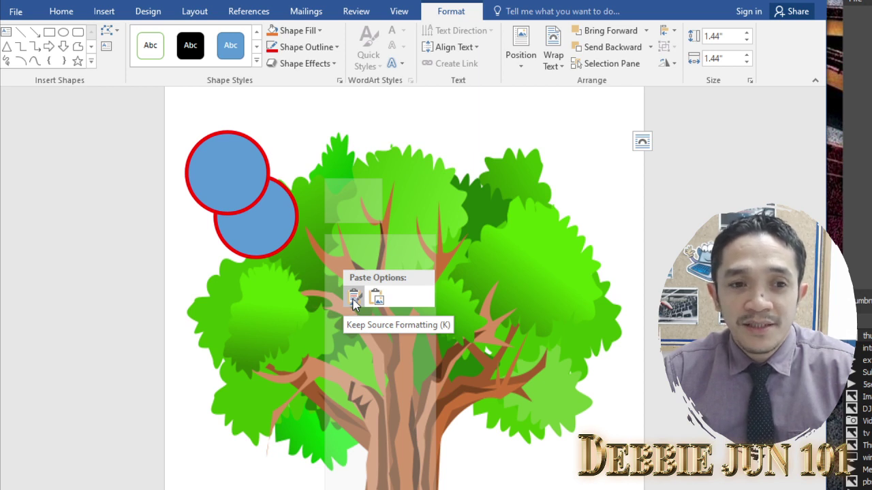
click(354, 298)
drag(252, 181, 360, 227)
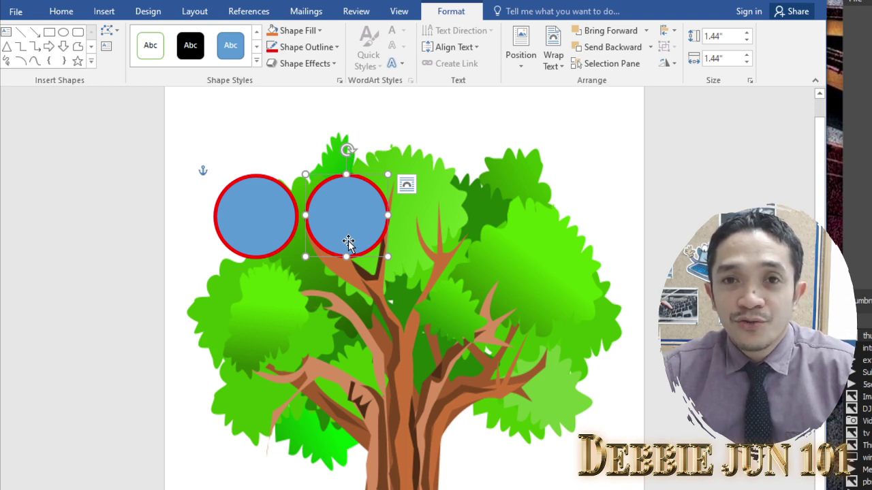
key(ctrl+c)
key(ctrl+v)
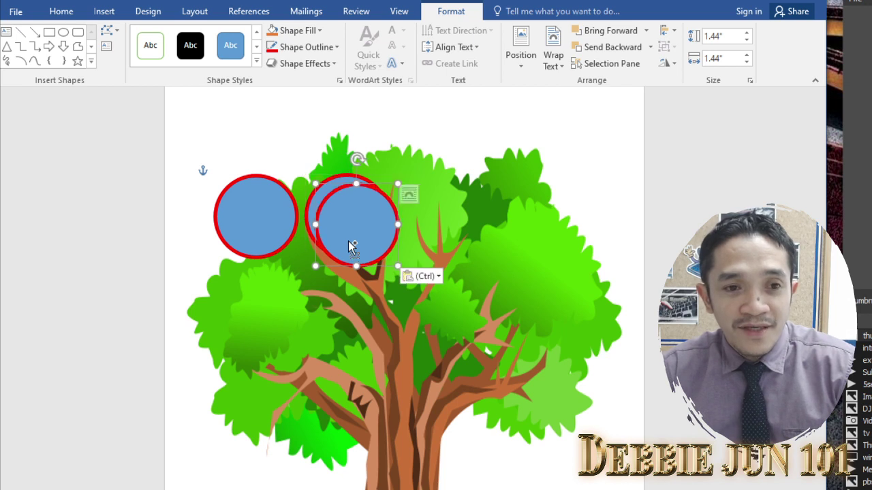
mouse_move(361, 234)
mouse_down()
mouse_move(546, 216)
mouse_move(563, 237)
mouse_move(566, 226)
mouse_up()
key(ctrl+v)
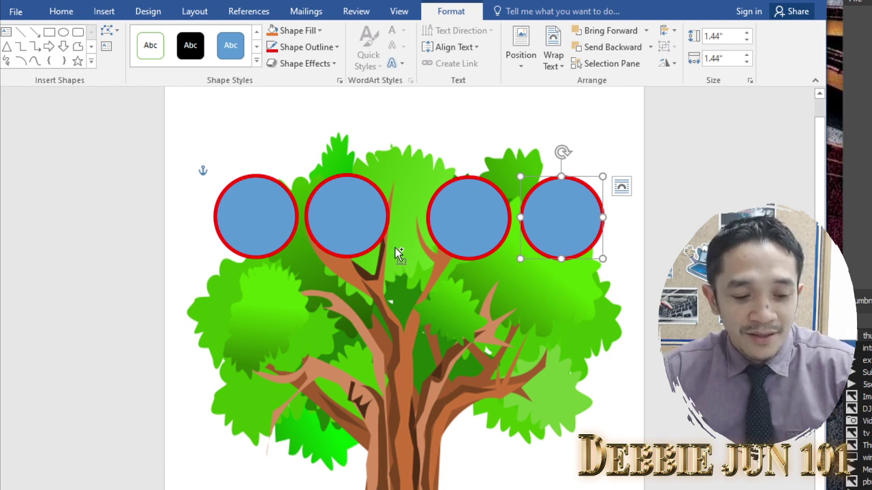
Paste more circle copies to form a middle row of two and a bottom row of three.
key(ctrl+c)
key(ctrl+v)
mouse_move(585, 248)
mouse_down()
mouse_move(362, 353)
mouse_move(365, 340)
mouse_move(462, 327)
mouse_up()
key(ctrl+v)
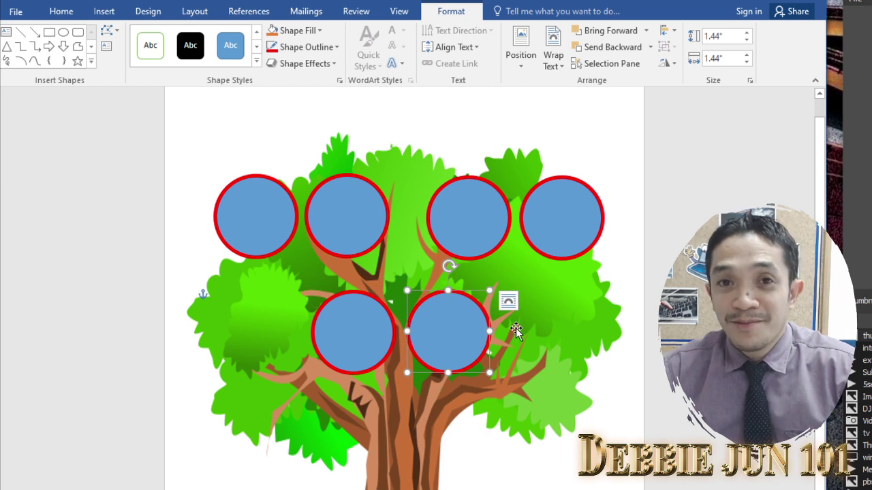
key(ctrl+v)
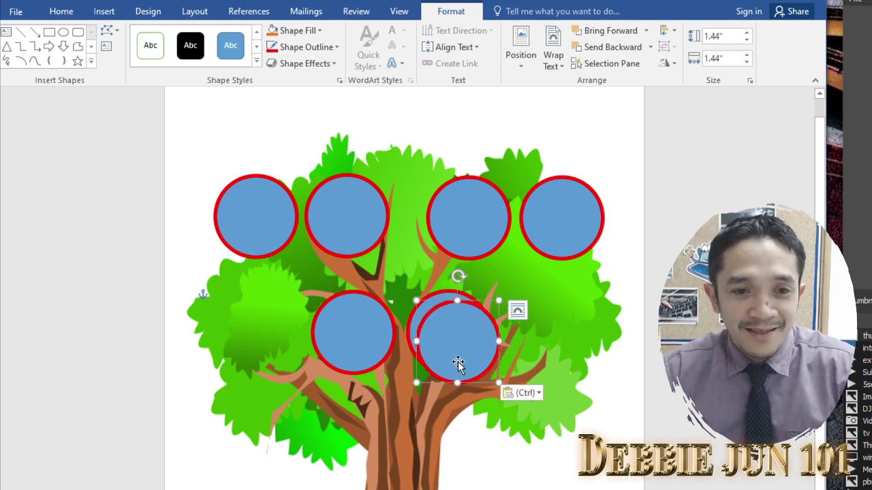
mouse_move(457, 364)
mouse_down()
mouse_move(350, 457)
mouse_move(308, 464)
mouse_move(399, 443)
mouse_move(511, 440)
mouse_move(502, 440)
mouse_up()
key(ctrl+v)
key(ctrl+v)
click(502, 440)
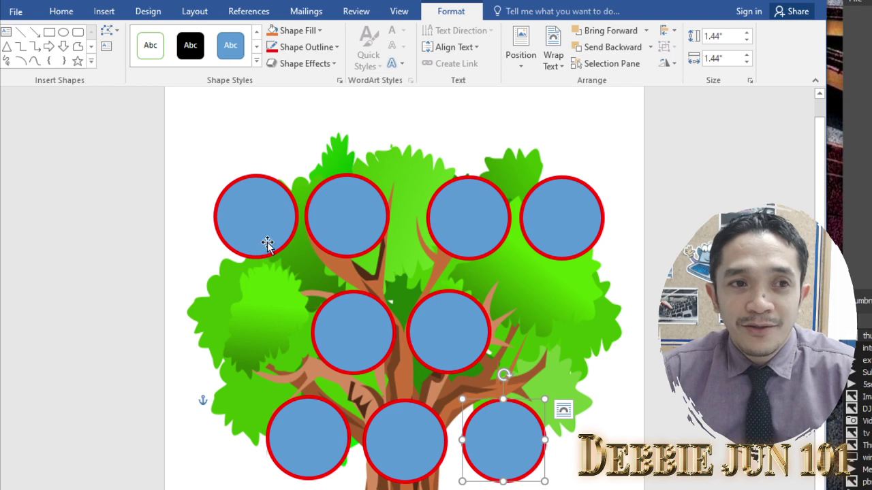
Draw a rounded-rectangle label shape below the top-left circle.
click(103, 13)
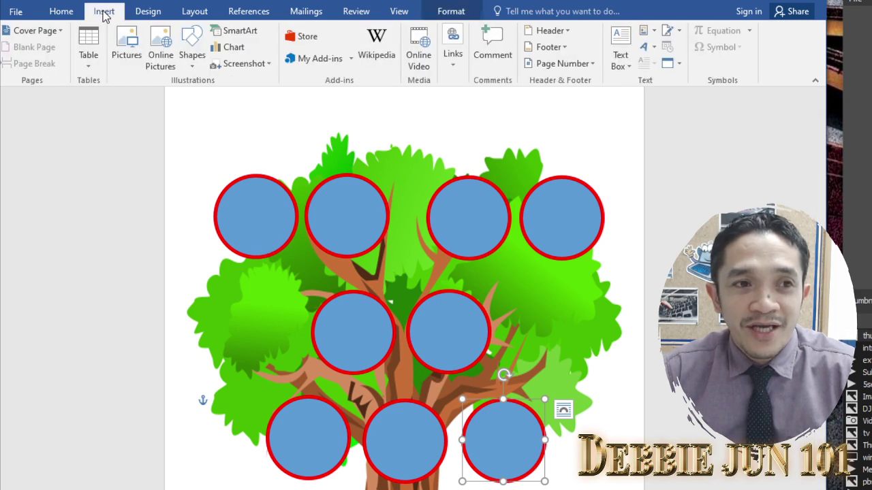
click(190, 65)
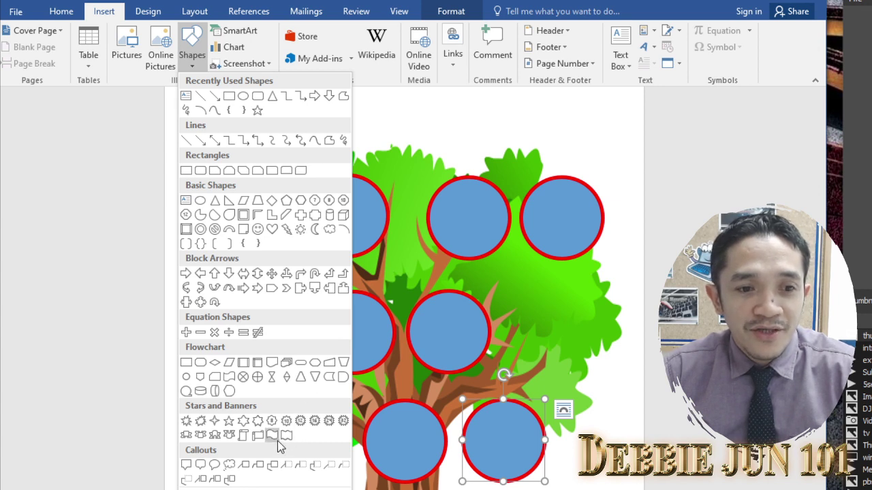
click(301, 363)
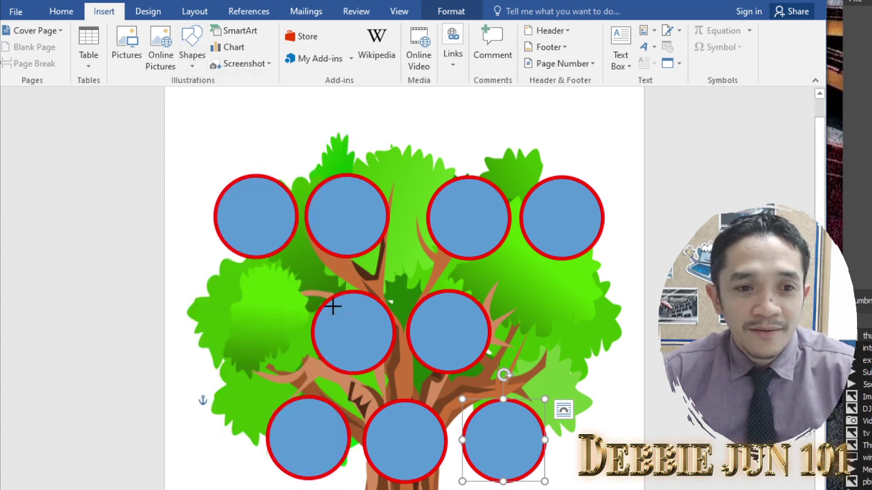
drag(214, 256, 312, 279)
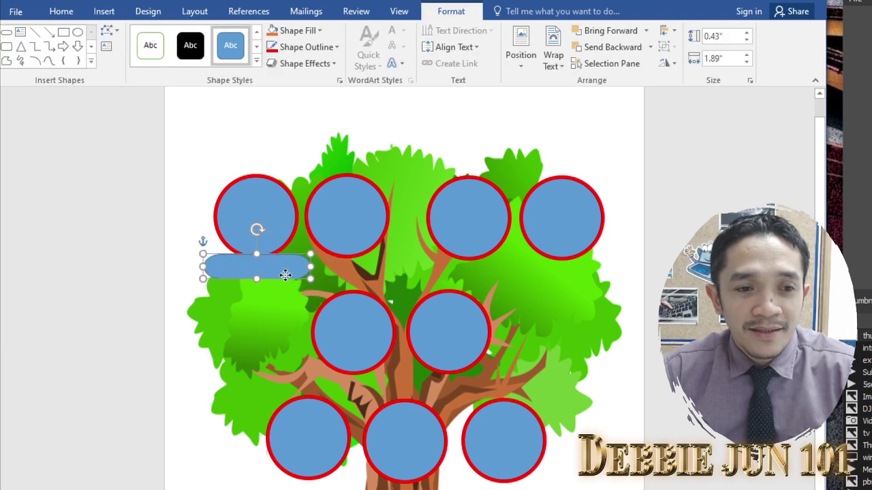
Give the label a red outline with set thickness, narrow it and position it under the circle.
click(310, 47)
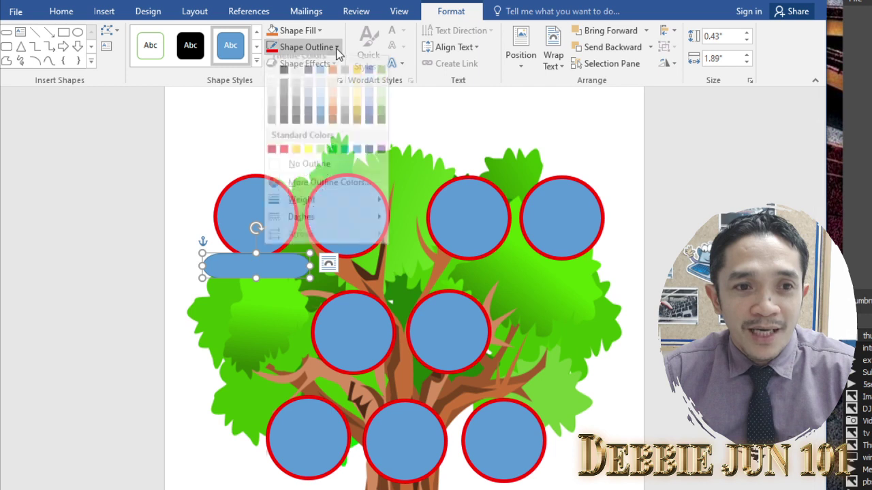
click(284, 159)
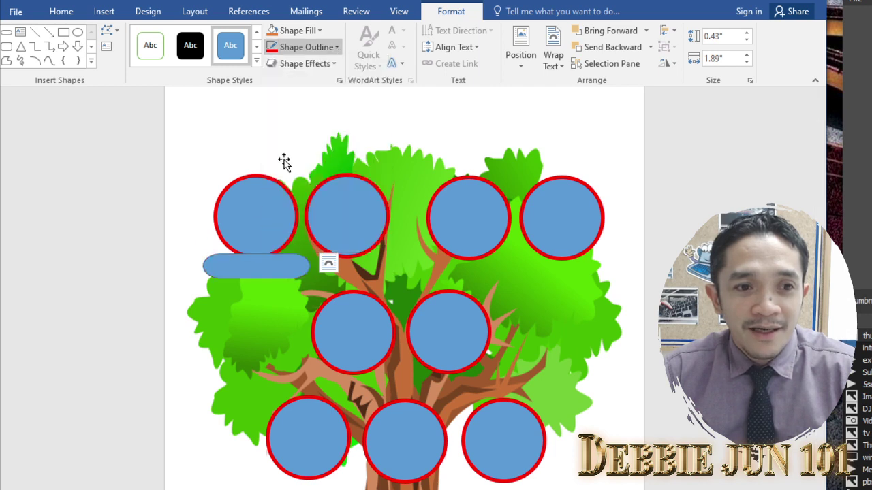
click(331, 47)
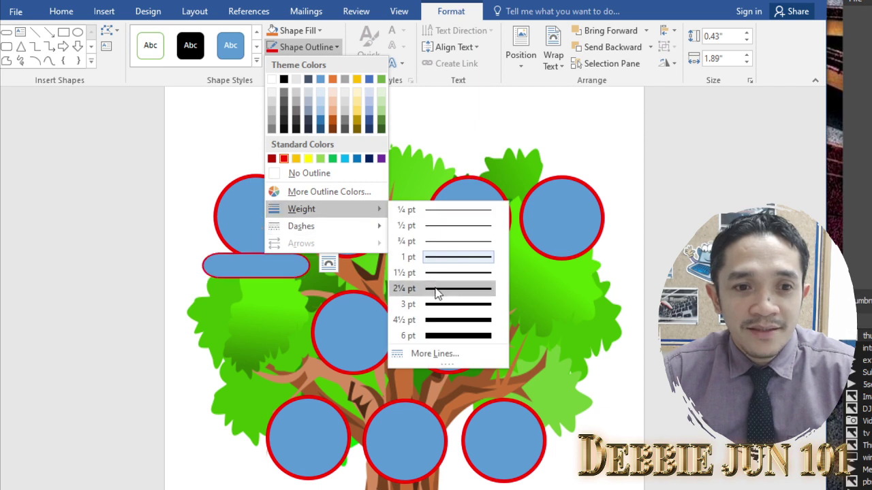
mouse_move(301, 209)
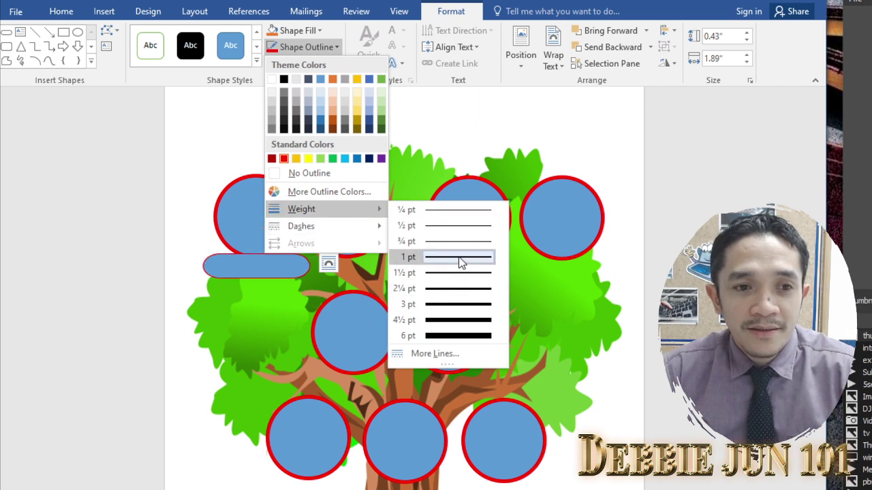
click(457, 306)
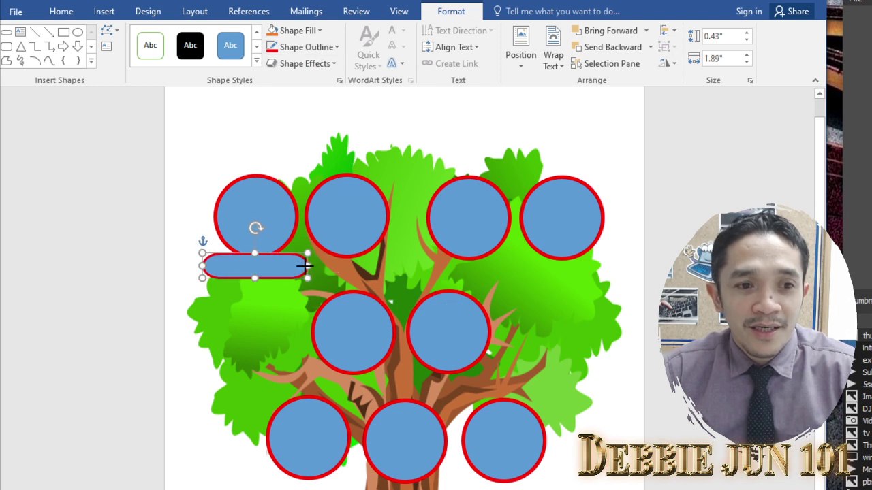
drag(305, 266, 297, 267)
mouse_move(202, 269)
mouse_down()
mouse_move(251, 272)
mouse_move(212, 264)
mouse_up()
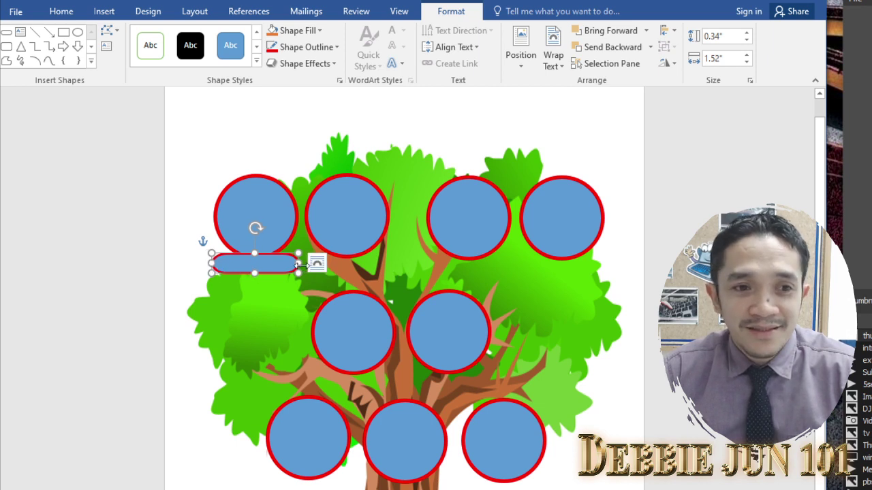
drag(274, 266, 272, 272)
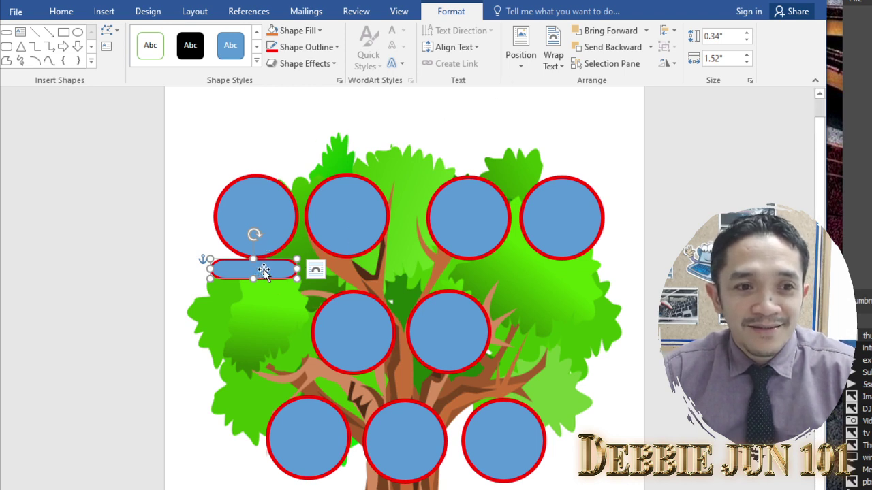
Undo the stray white style and remove the accidentally drawn text boxes, keeping the label selected.
click(151, 41)
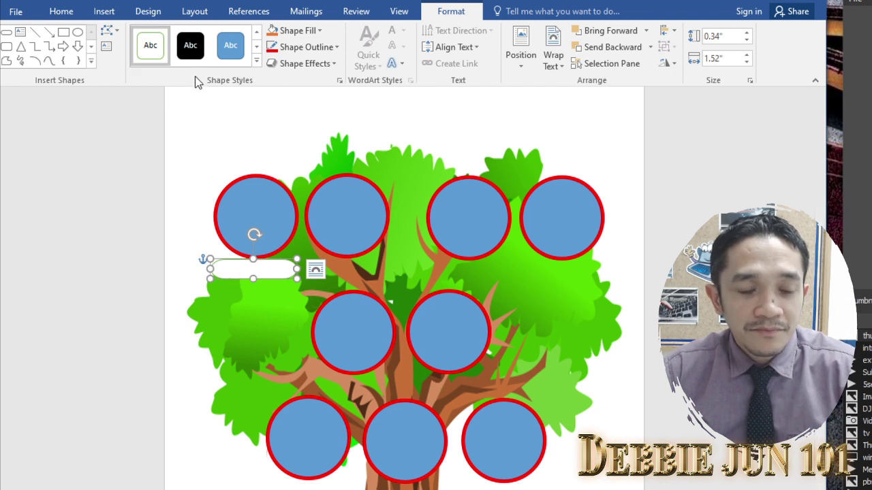
key(ctrl+z)
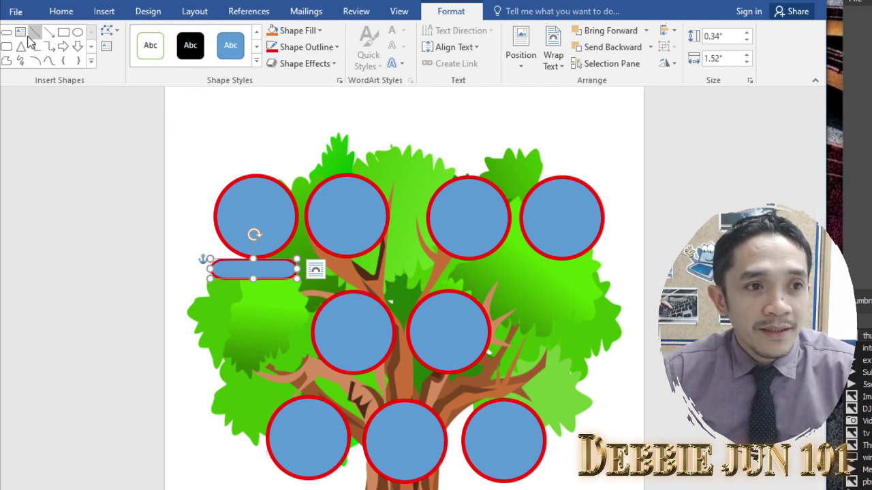
click(20, 31)
drag(242, 269, 259, 327)
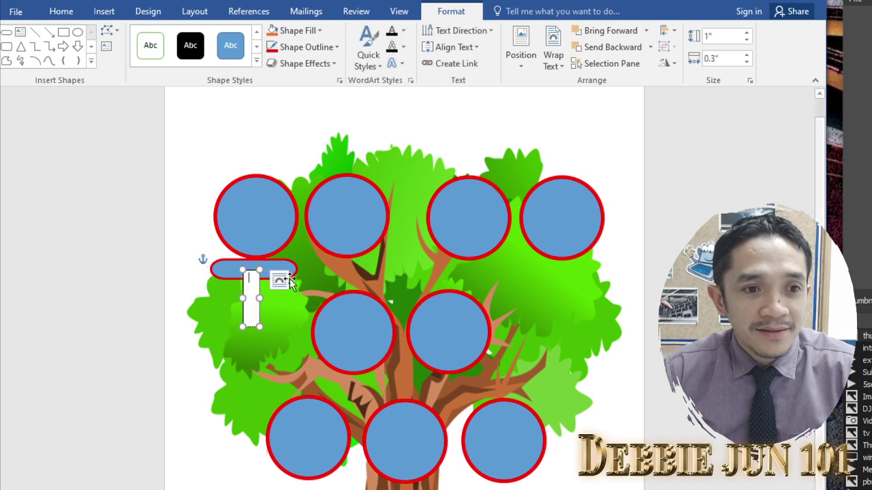
key(ctrl+z)
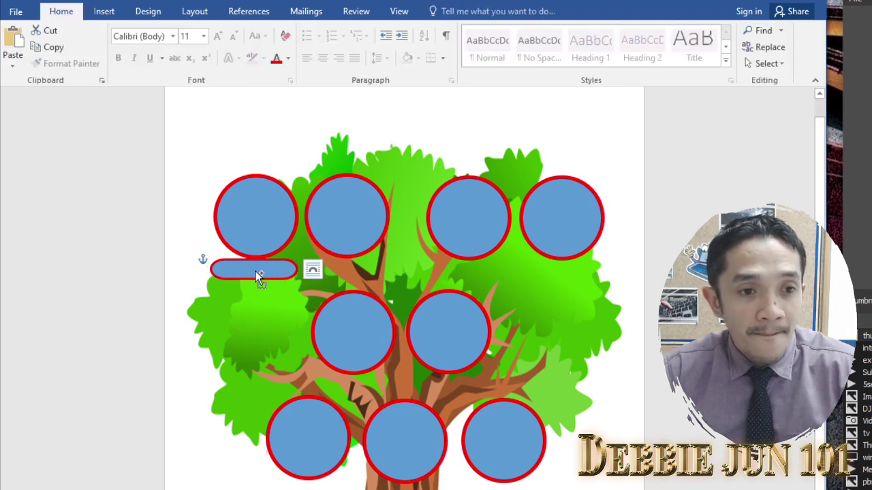
double_click(247, 265)
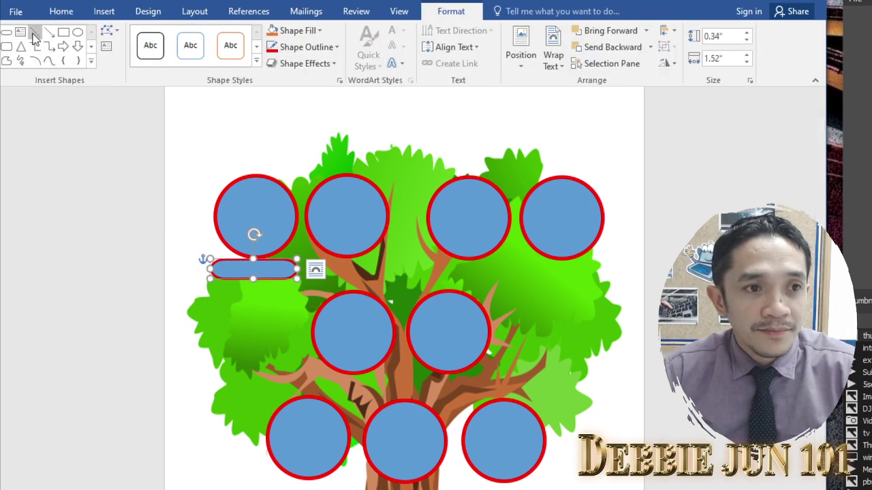
click(20, 34)
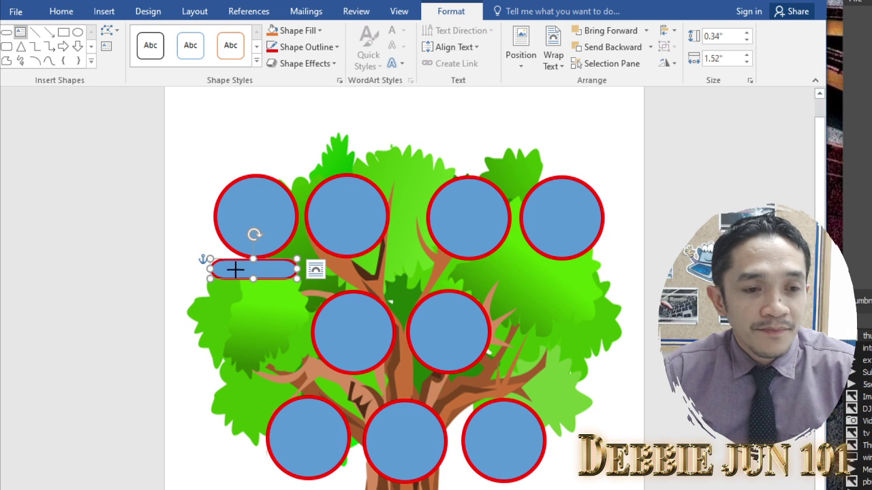
drag(235, 270, 253, 327)
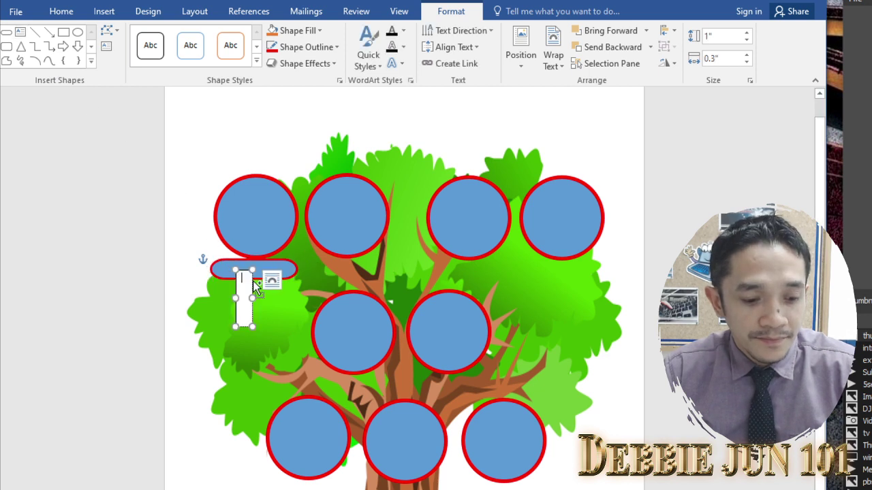
key(ctrl+z)
click(251, 268)
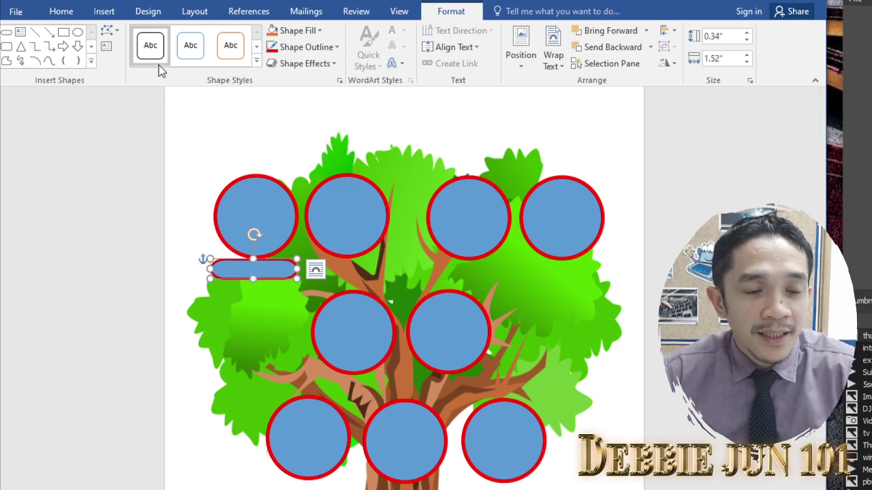
Apply the white-fill orange-outline style, type 'Grand Dad' in the label, and make it slightly taller.
click(230, 53)
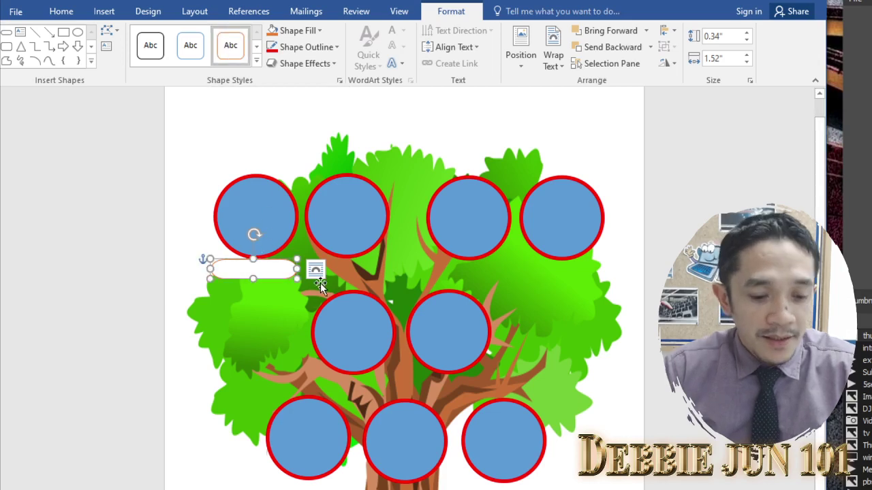
text(hh)
key(BackSpace)
key(BackSpace)
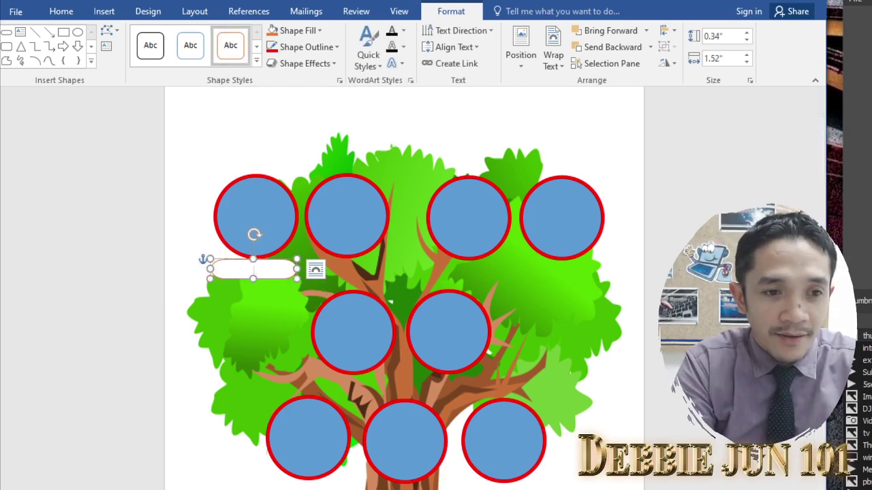
text(6r)
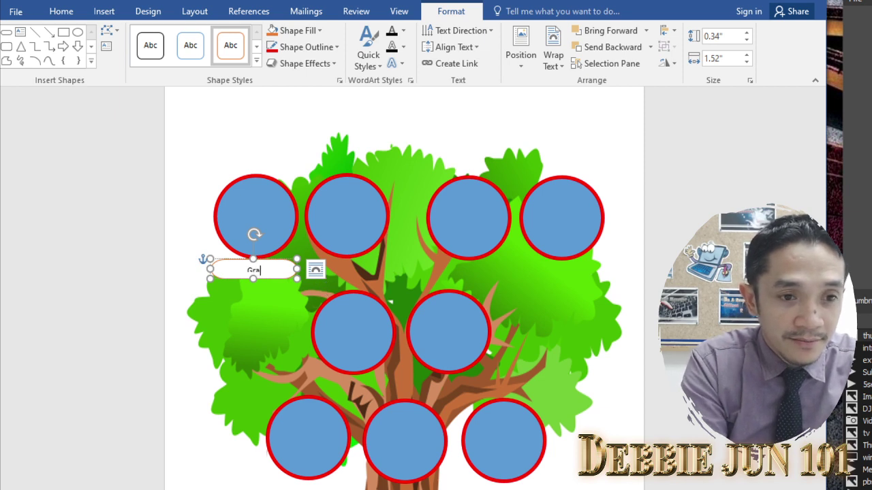
text(and)
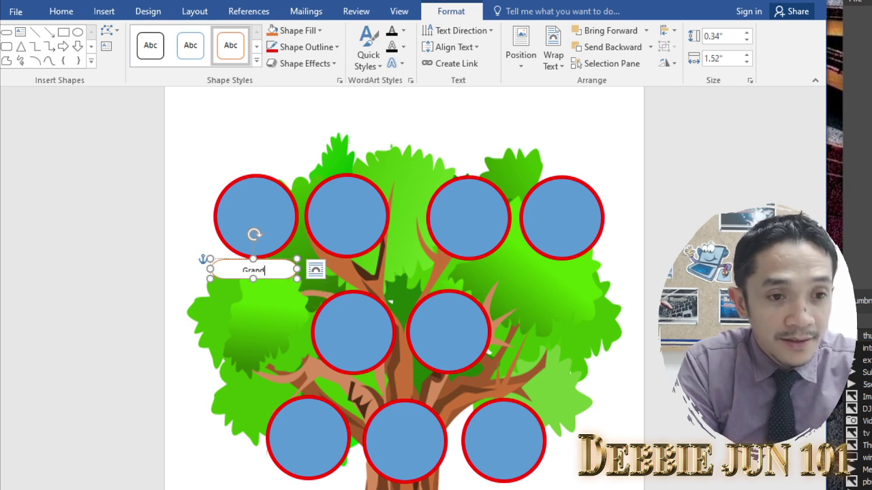
text( Da)
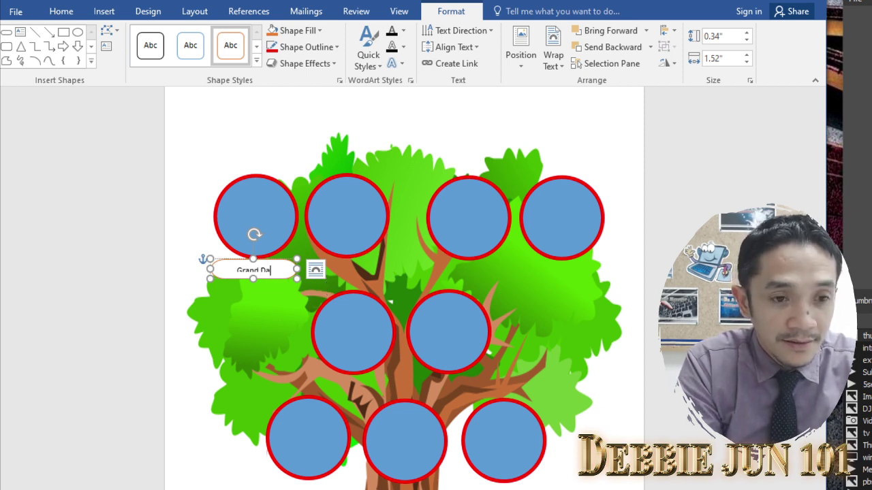
text(d)
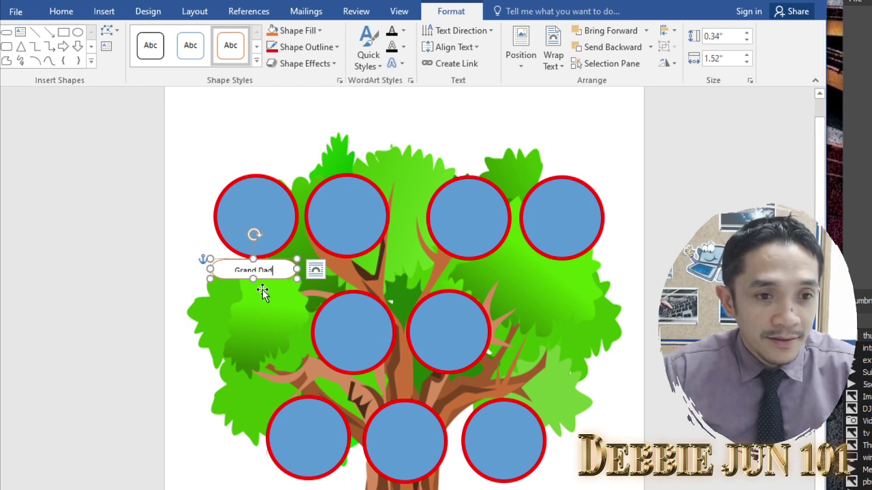
drag(254, 279, 255, 286)
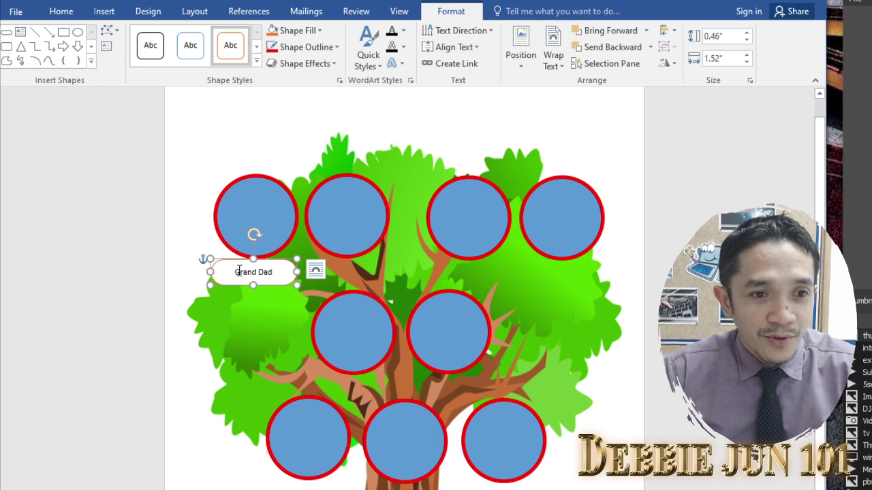
Change the 'Grand Dad' label text to the Eras Bold ITC font from the Home font list.
click(17, 14)
click(23, 10)
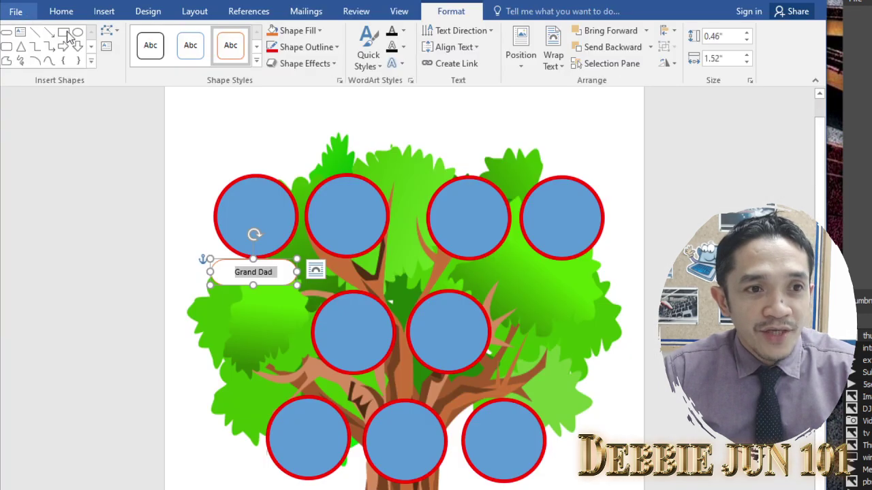
click(63, 12)
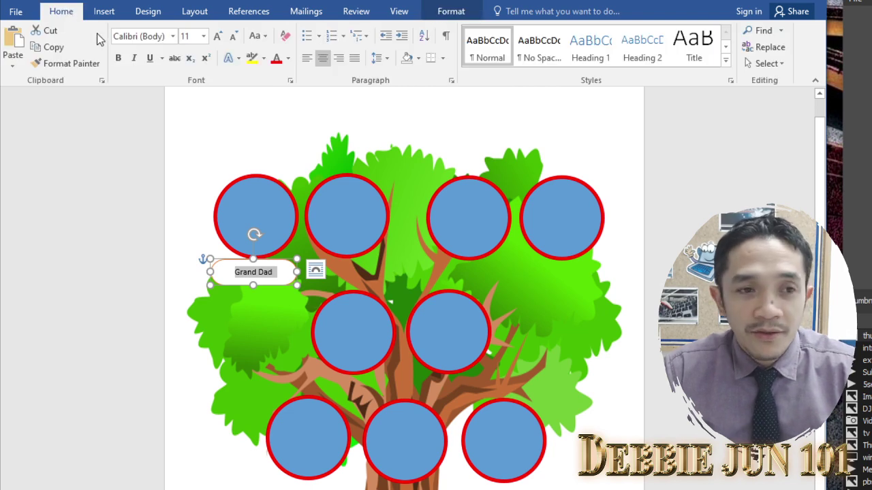
click(173, 36)
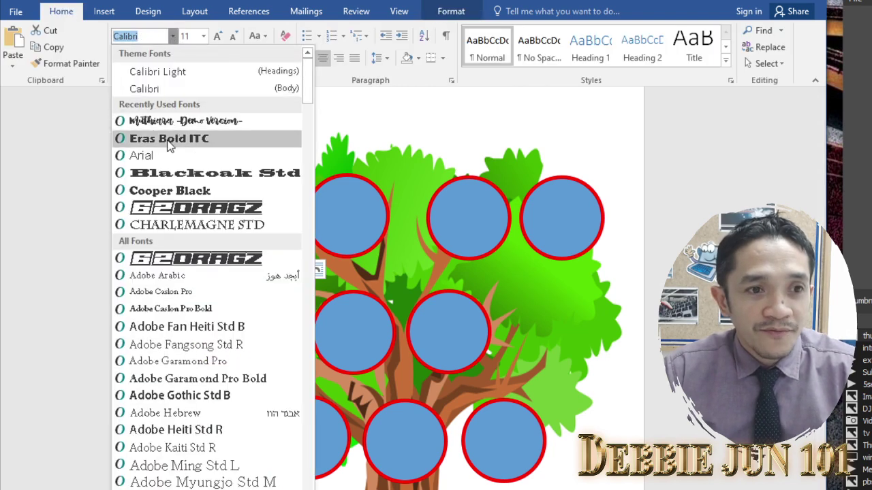
click(167, 141)
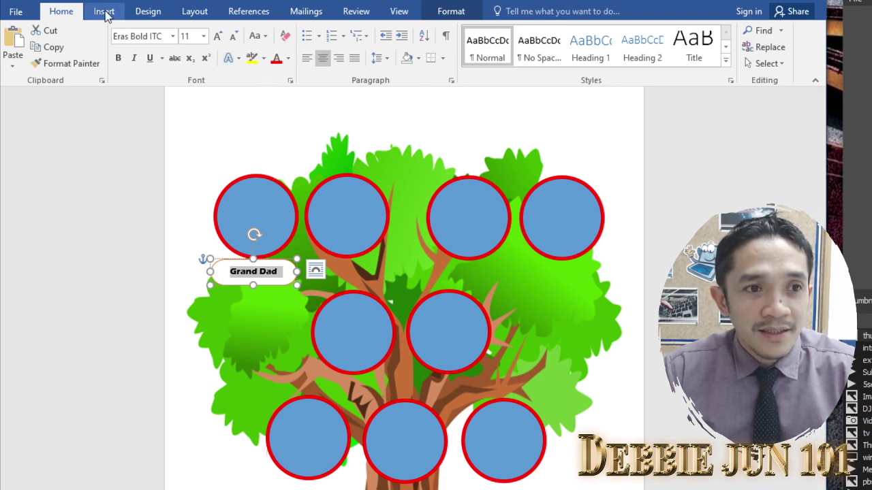
click(221, 279)
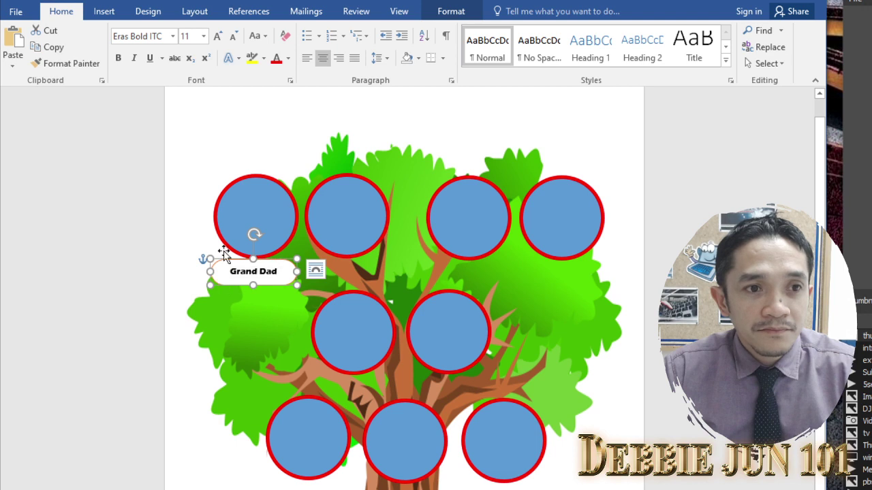
click(104, 12)
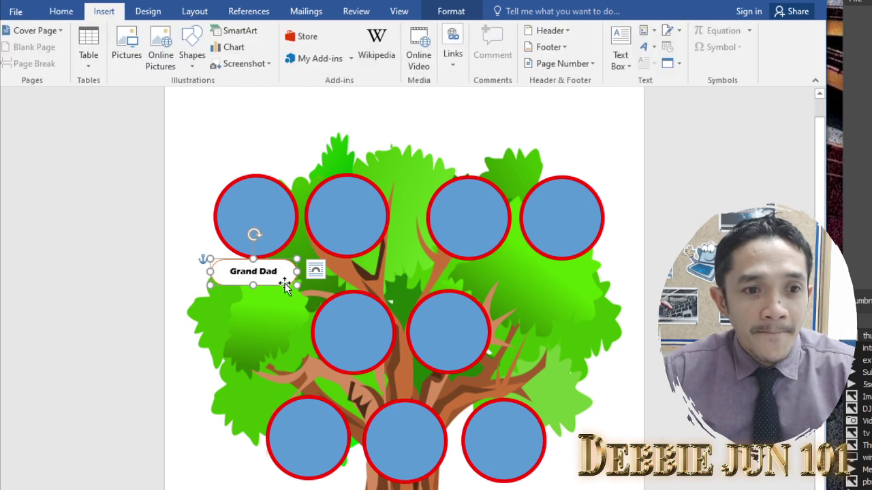
Give the Grand Dad label a Yellow fill and a Red outline, then reselect the whole shape.
right_click(285, 286)
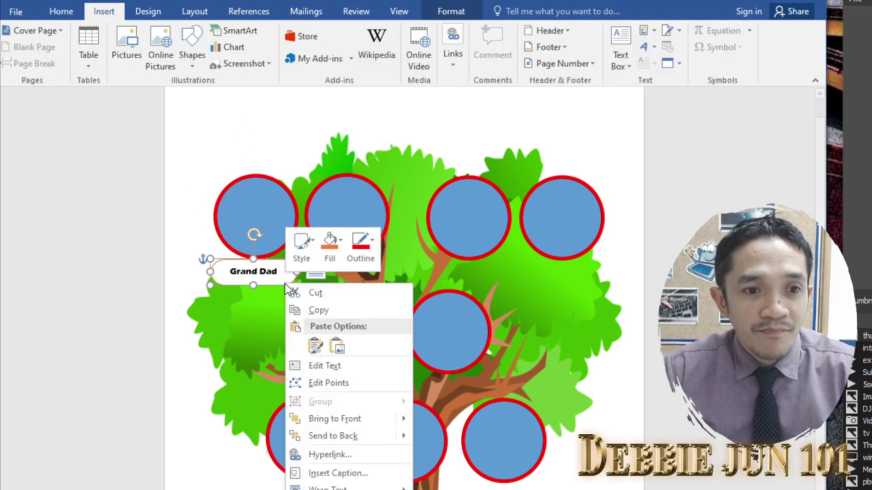
click(341, 244)
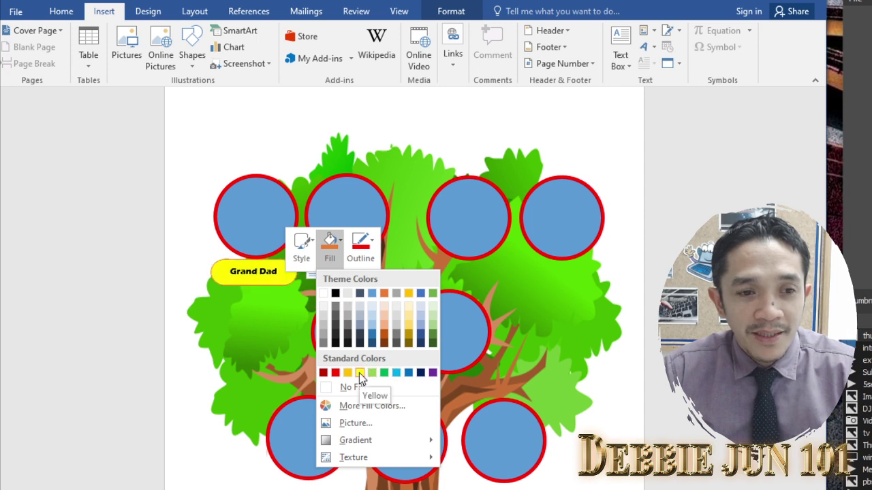
click(359, 373)
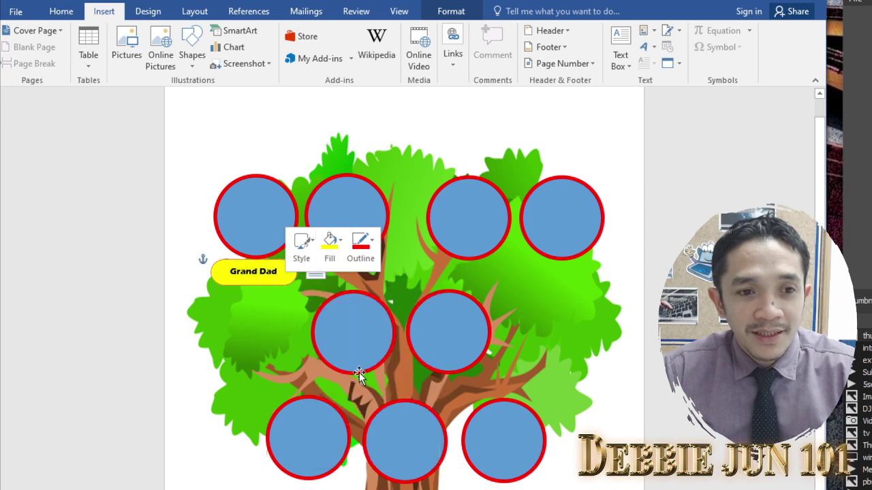
click(360, 245)
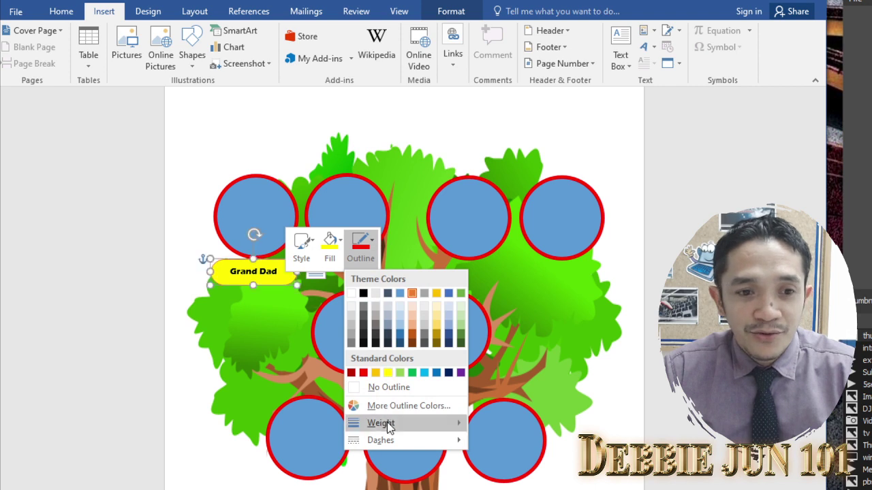
mouse_move(396, 423)
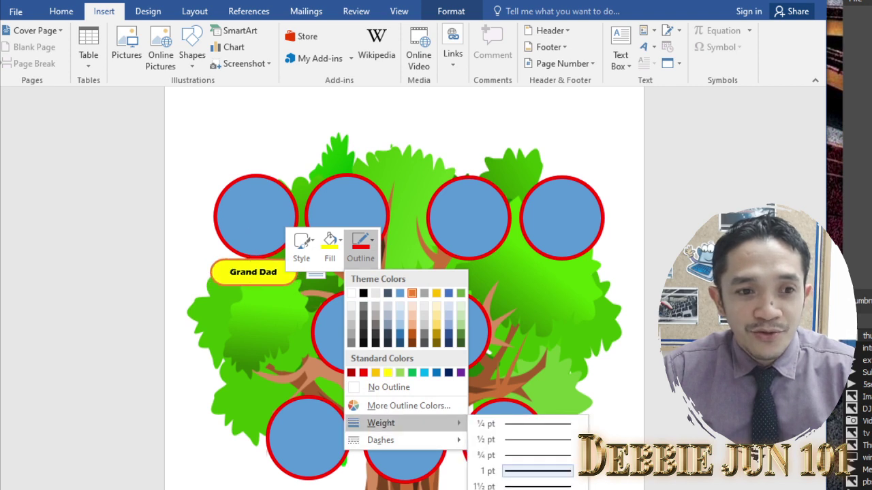
click(537, 471)
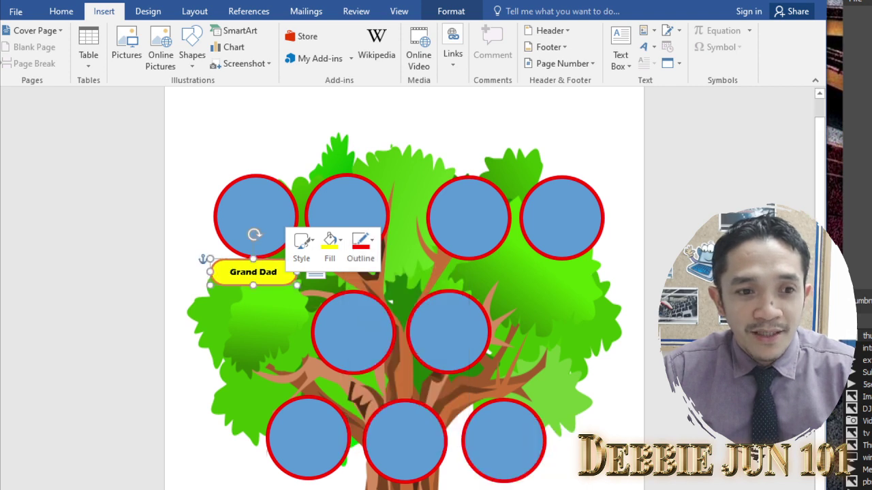
click(363, 254)
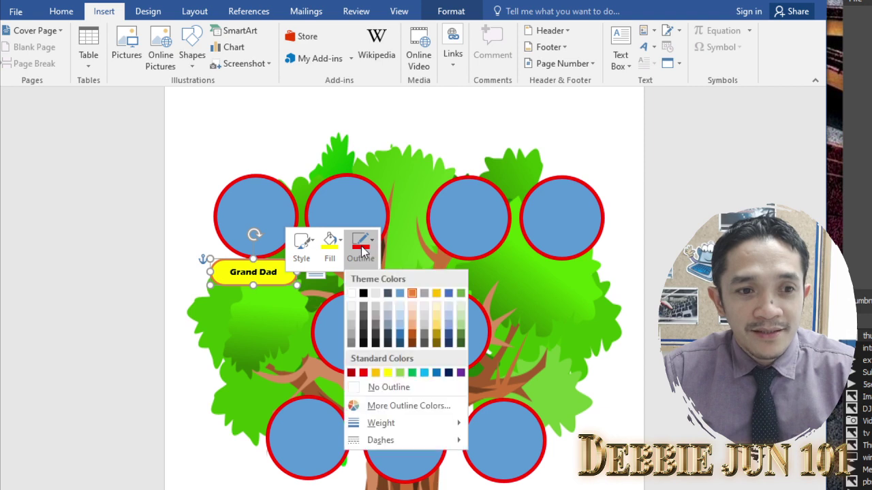
click(367, 373)
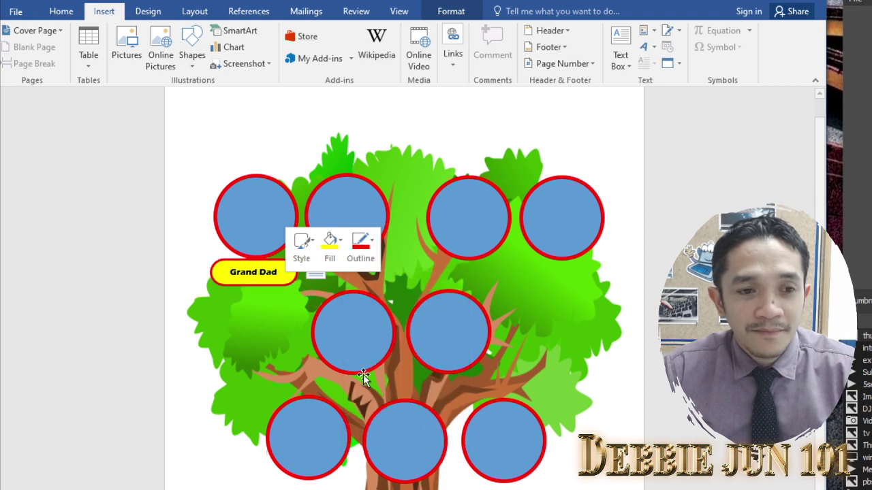
click(244, 327)
click(274, 274)
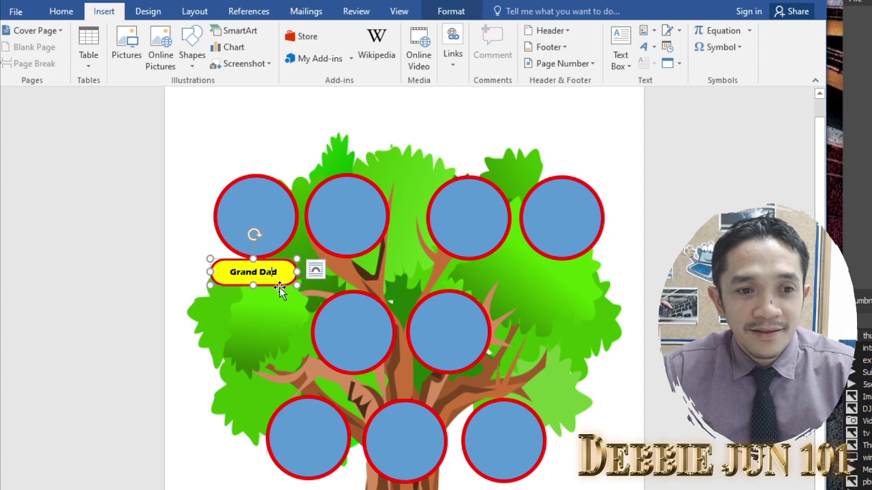
click(279, 285)
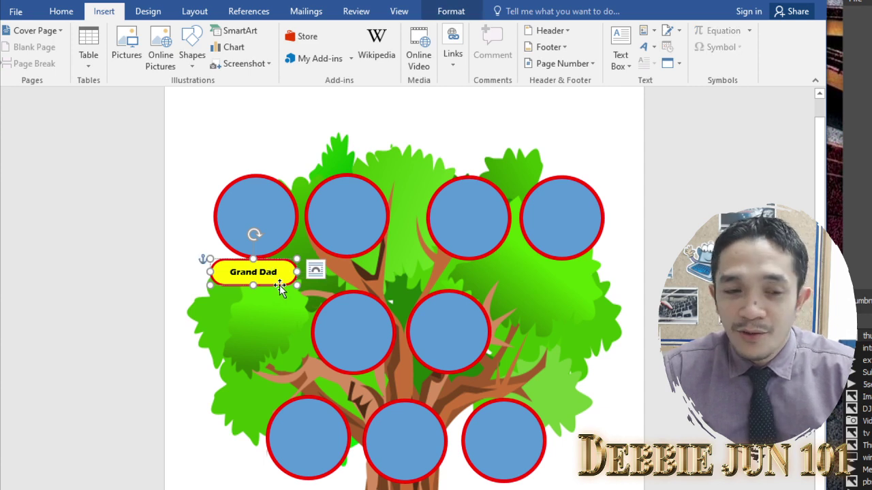
Copy the Grand Dad label and align a copy under the second top-row circle.
right_click(281, 285)
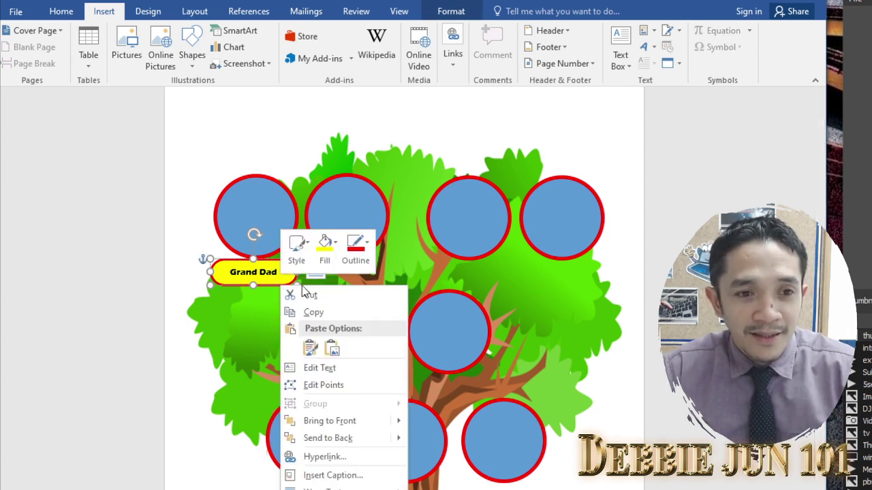
click(313, 314)
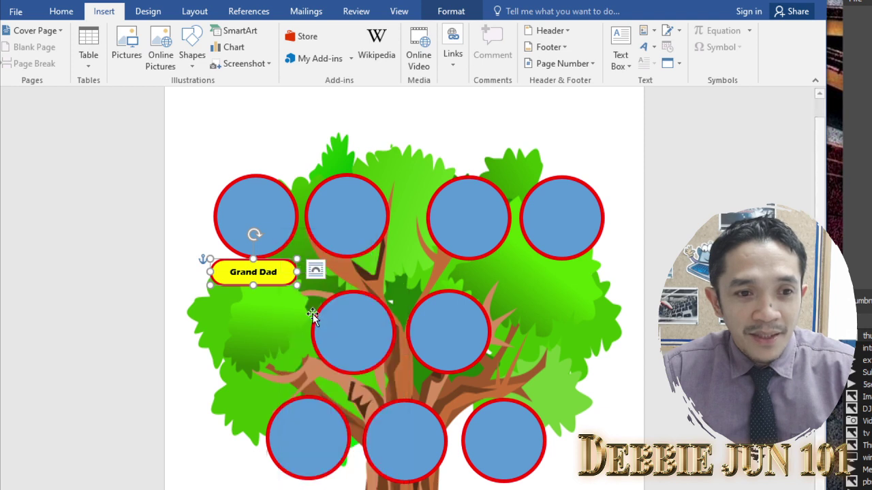
right_click(392, 172)
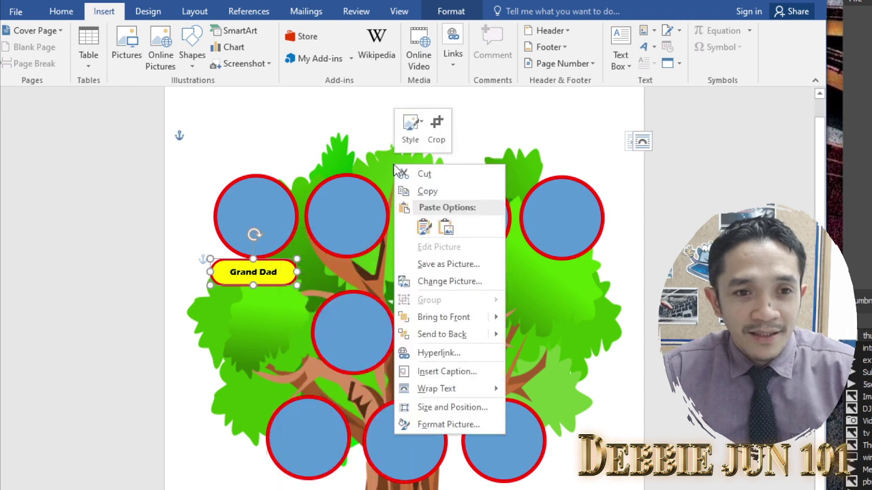
click(423, 228)
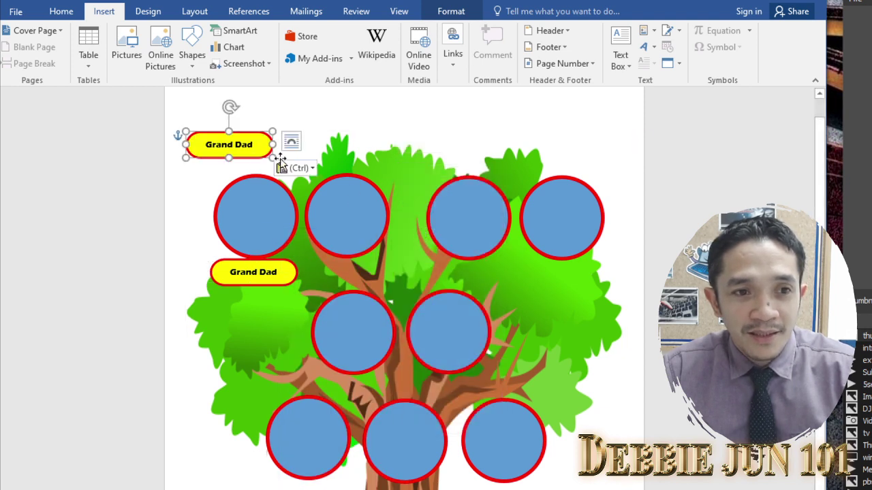
drag(265, 155, 378, 288)
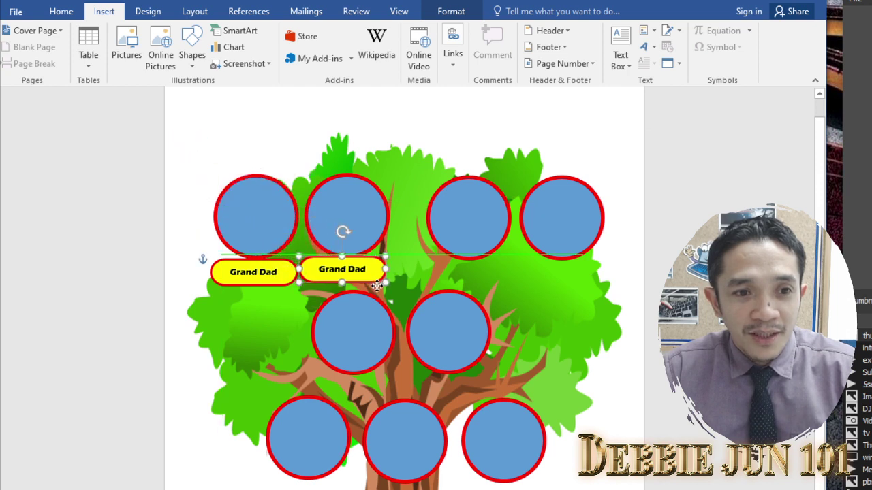
drag(378, 289, 380, 289)
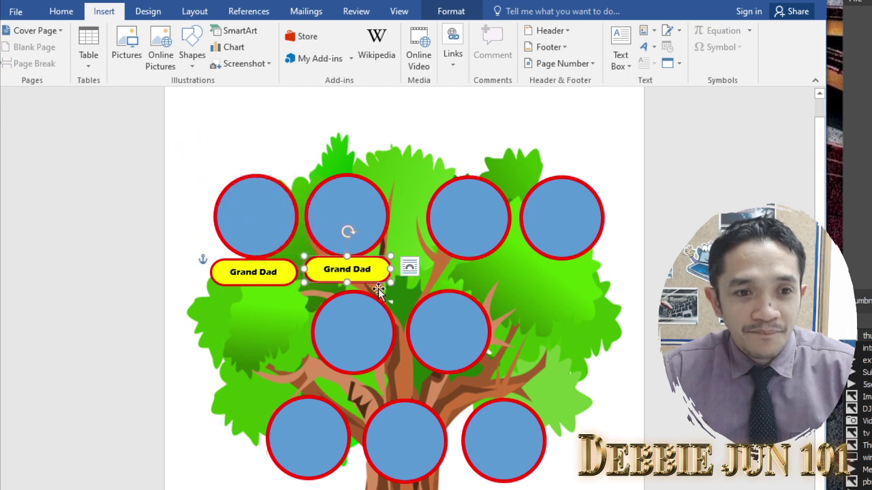
key(Down)
key(Down)
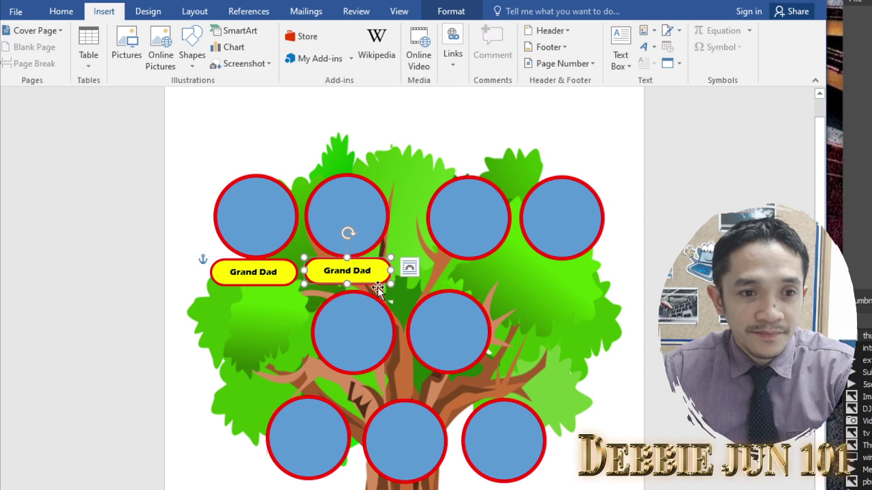
key(Down)
key(Right)
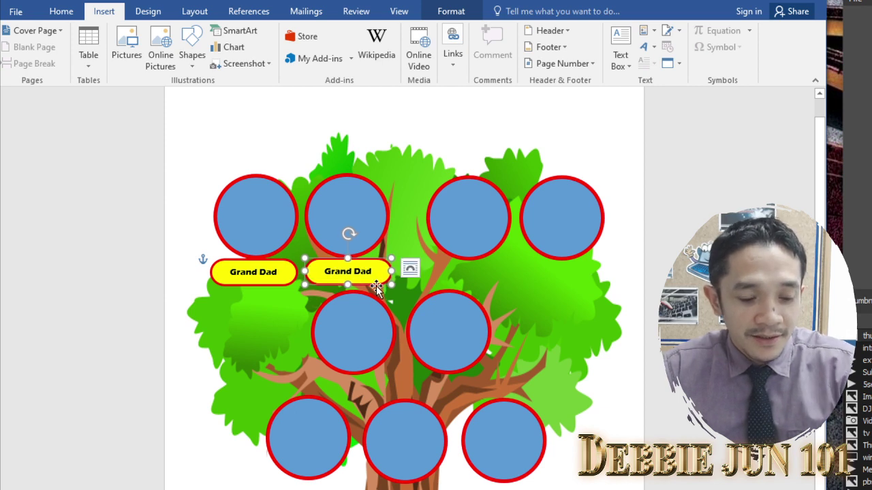
Paste Grand Dad labels under the third and fourth top circles and both middle-row circles.
key(ctrl+v)
drag(378, 290, 494, 285)
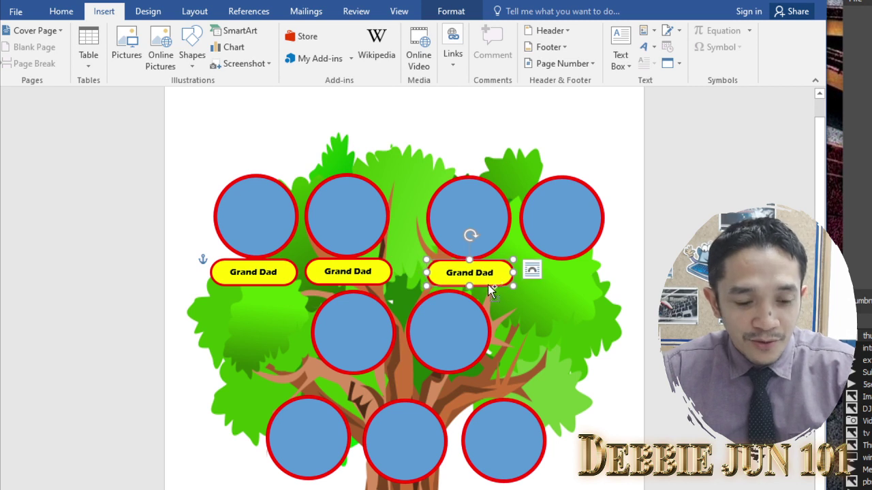
key(ctrl+v)
drag(490, 300, 577, 287)
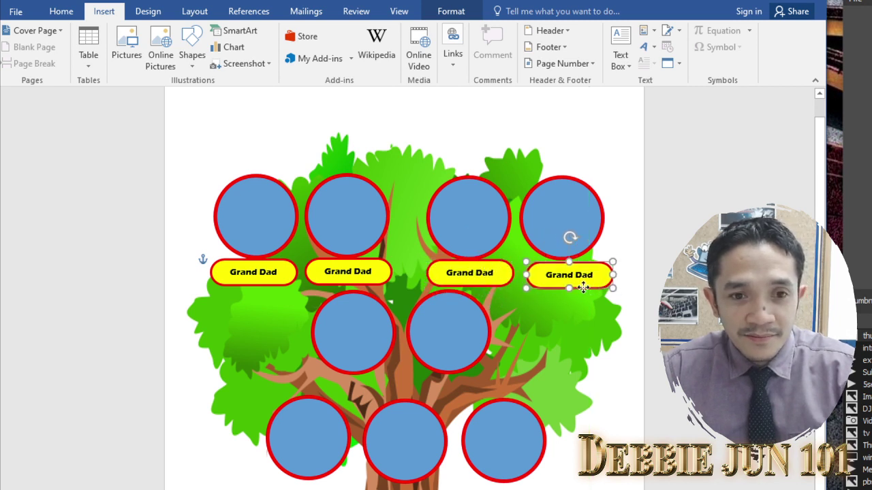
key(ctrl+v)
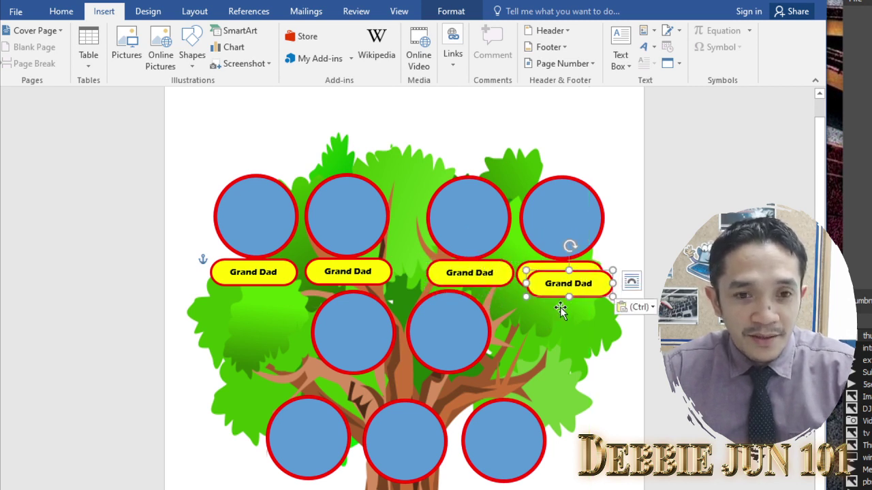
drag(555, 294, 340, 397)
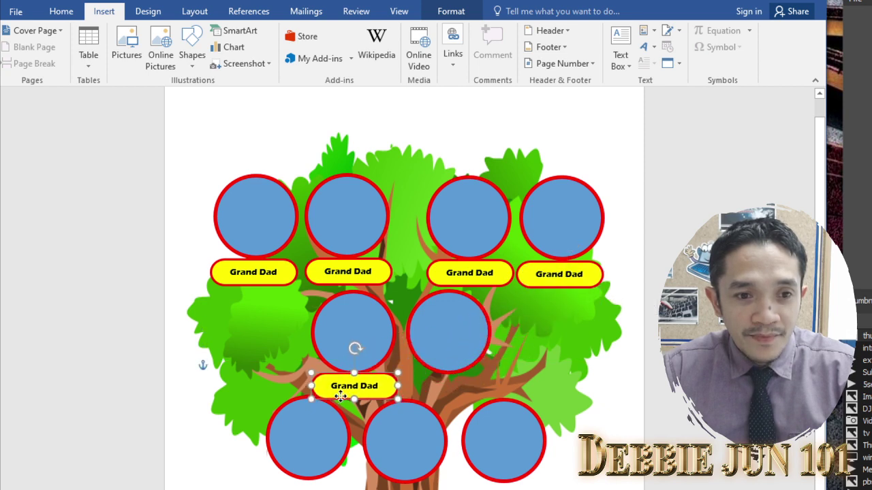
key(ctrl+v)
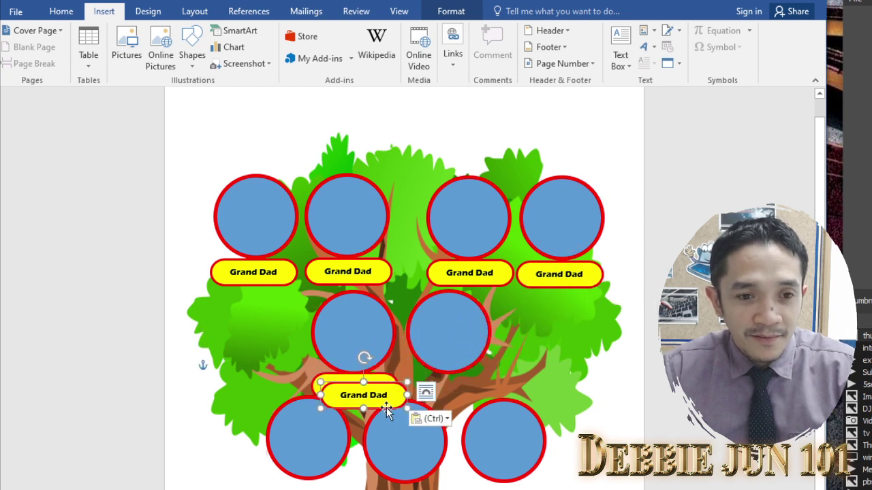
drag(386, 411, 473, 404)
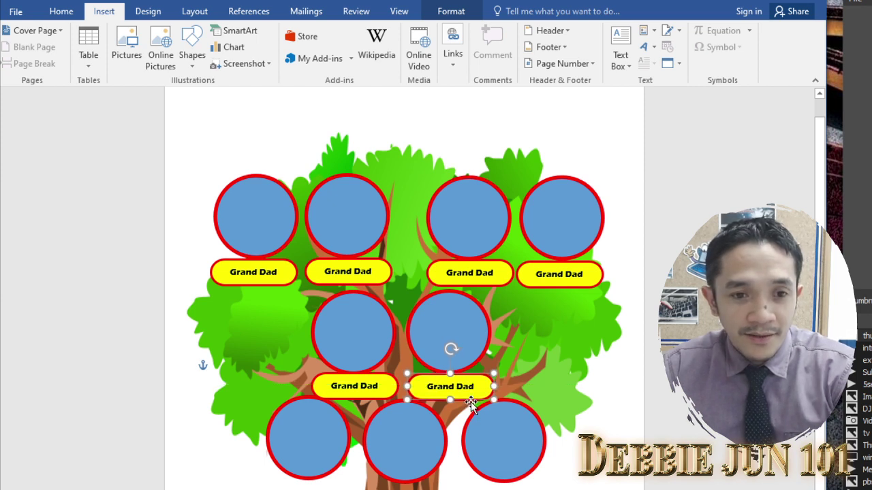
drag(473, 406, 467, 399)
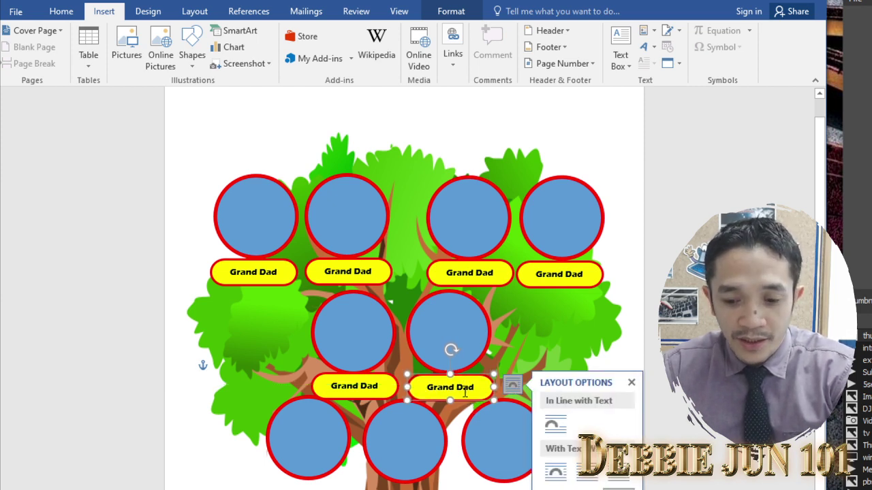
click(496, 372)
click(481, 380)
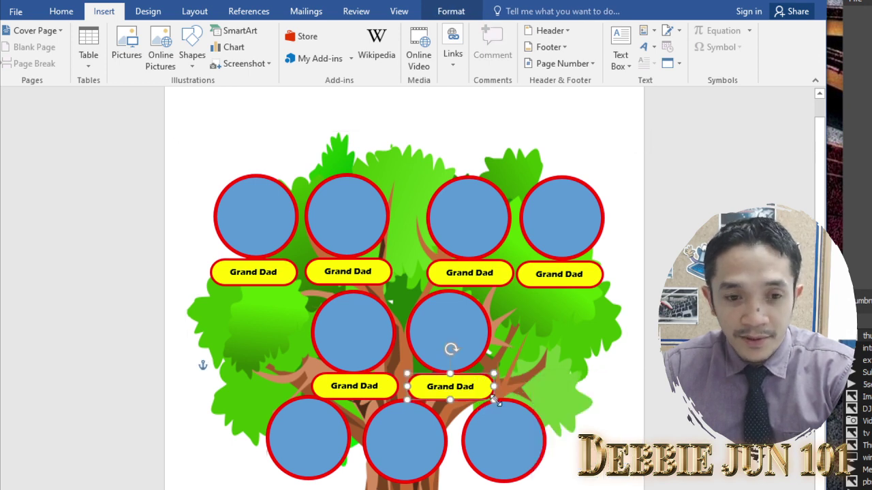
Move the three bottom-row circles slightly lower on the tree.
click(498, 445)
drag(499, 447, 504, 453)
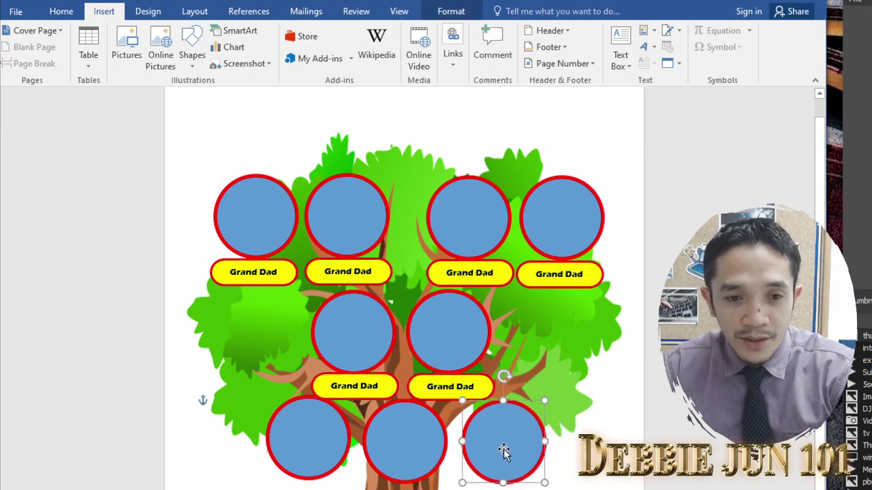
click(414, 466)
key(Down)
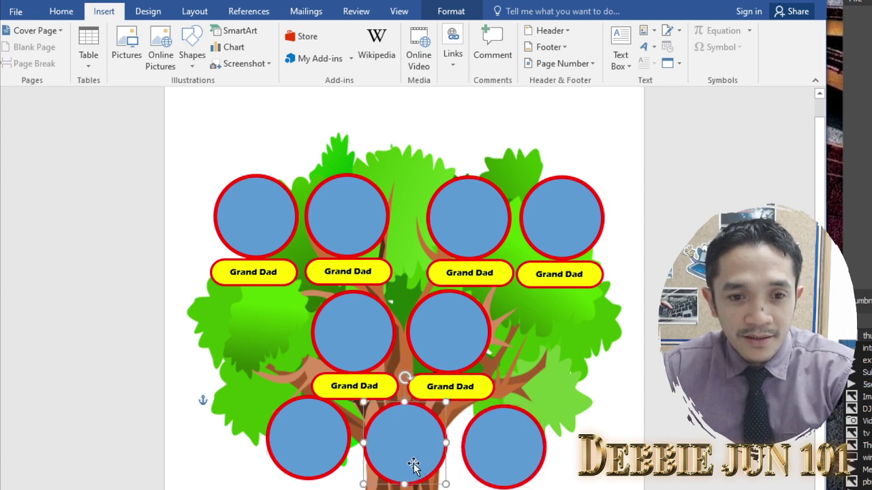
key(Down)
key(Down)
key(Down)
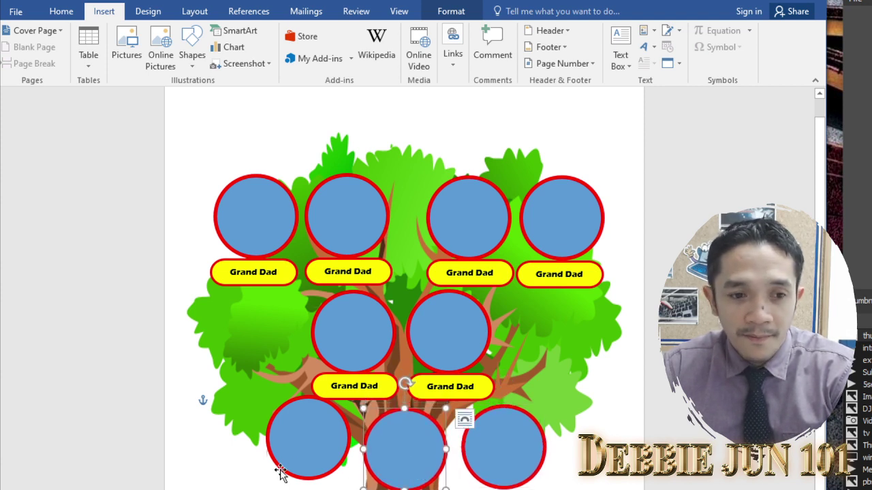
click(302, 460)
key(Down)
key(Down)
key(Down)
key(Down)
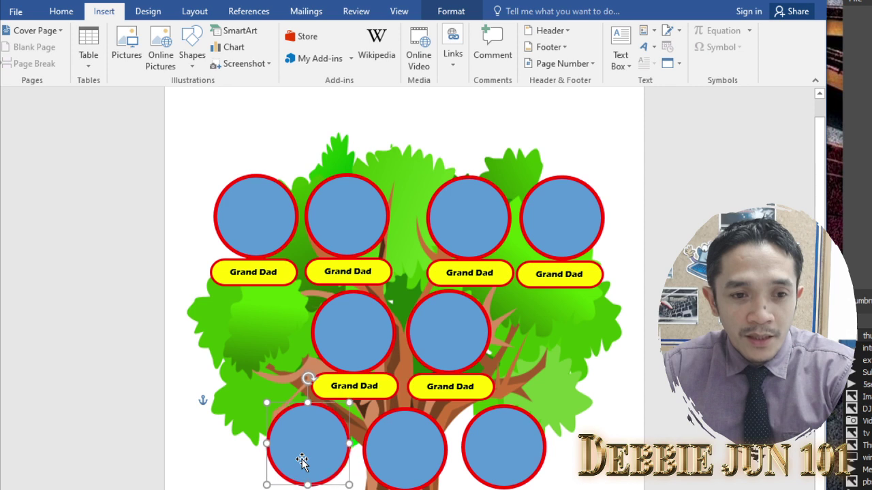
key(Down)
key(Down)
key(Down)
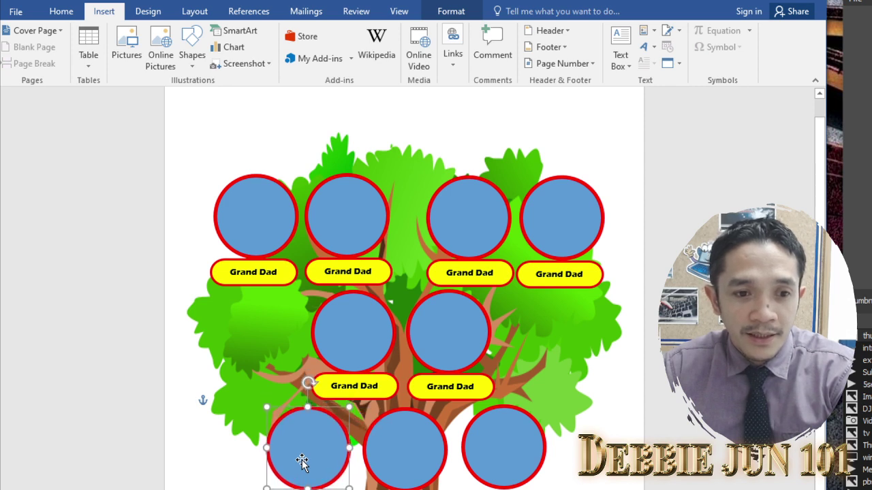
key(Up)
key(Up)
key(Left)
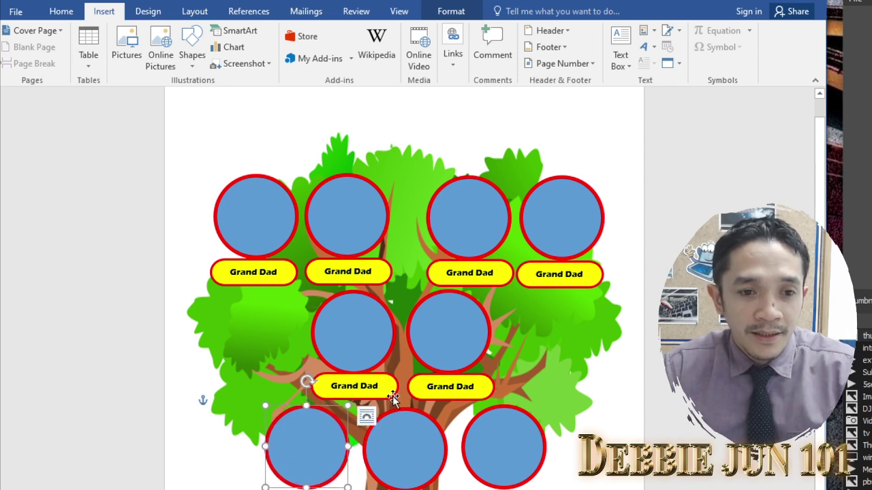
Copy a Grand Dad label and place the copy below the bottom-row circles.
click(393, 396)
key(ctrl+c)
key(ctrl+v)
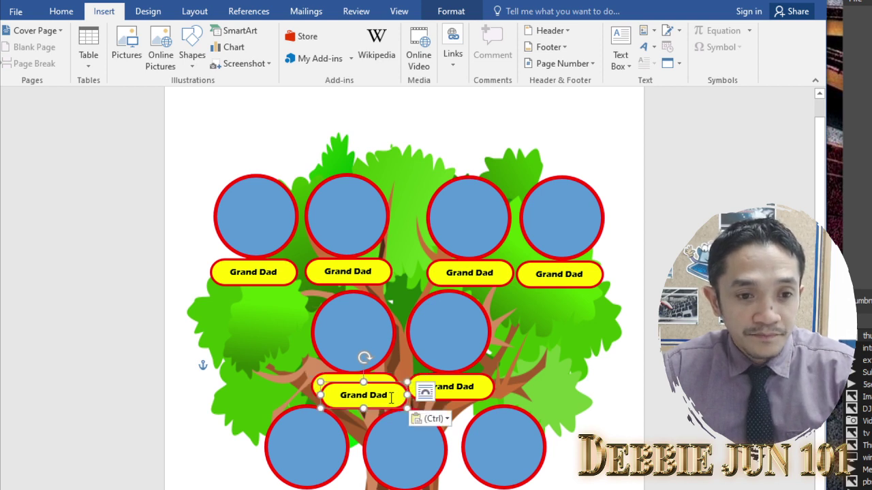
drag(368, 396, 310, 487)
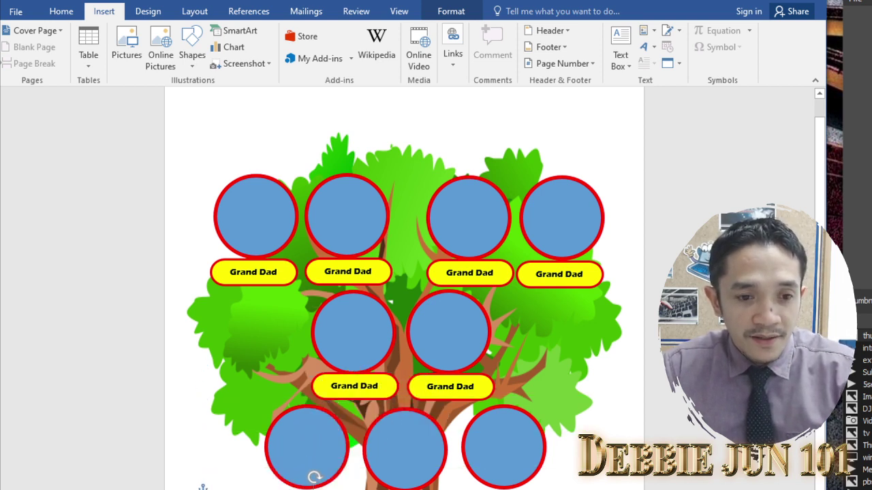
drag(314, 481, 406, 480)
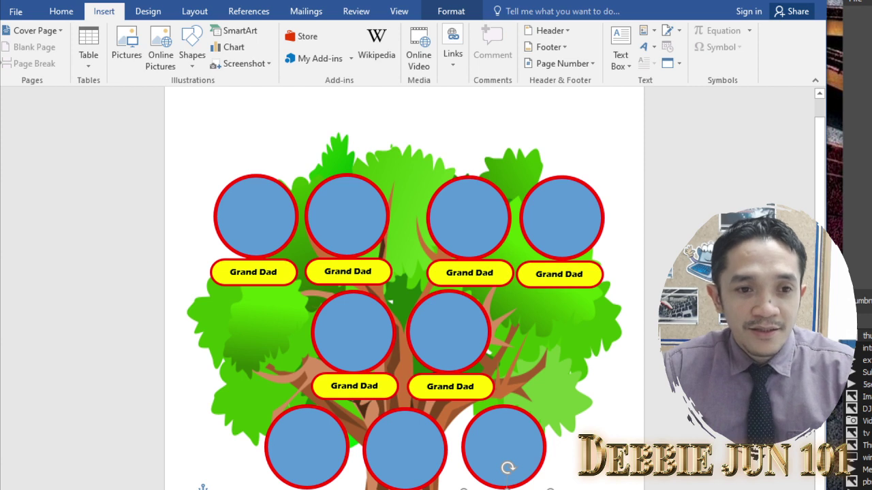
Rename the second and fourth top-row labels to 'Grand Mom'.
click(357, 271)
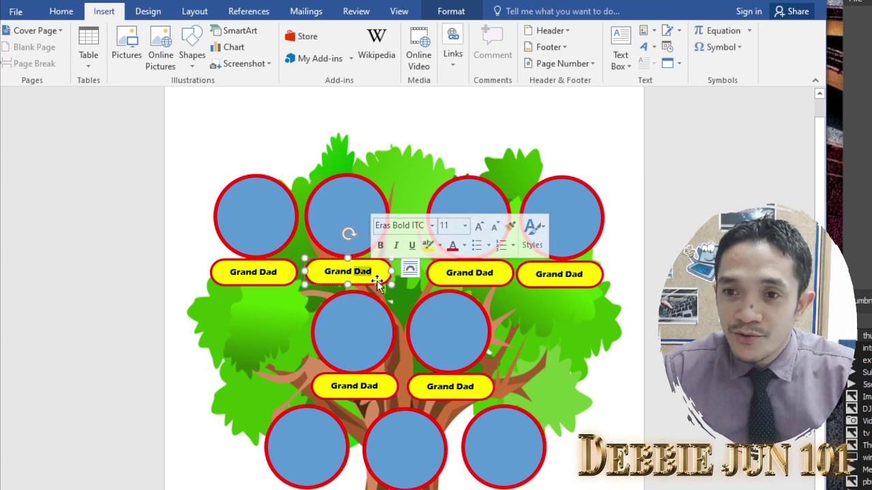
text(Mom)
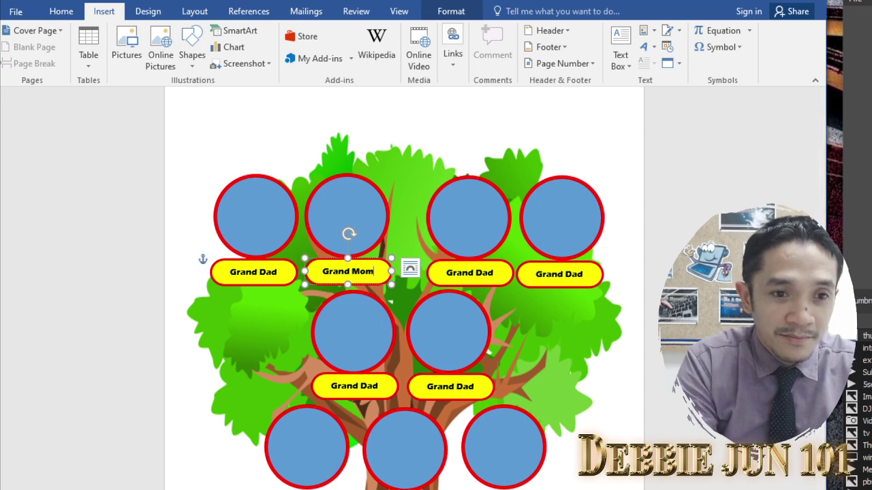
click(569, 274)
double_click(569, 274)
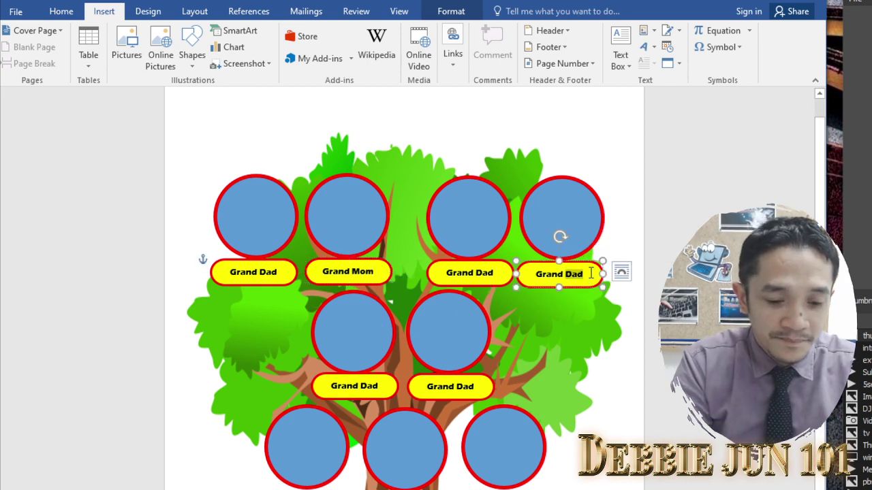
text(Mom)
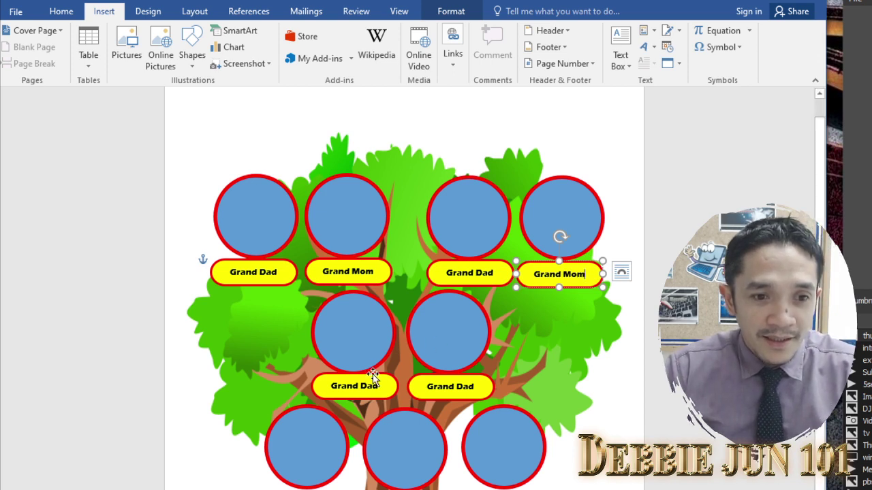
Rename the middle-row labels to 'Daddy' and 'Mommy'.
drag(332, 387, 385, 389)
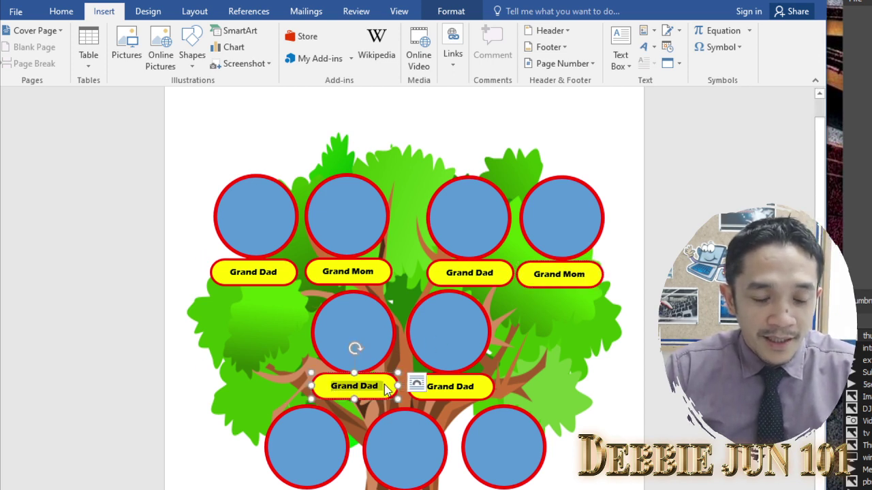
text(Mom)
key(BackSpace)
key(BackSpace)
key(BackSpace)
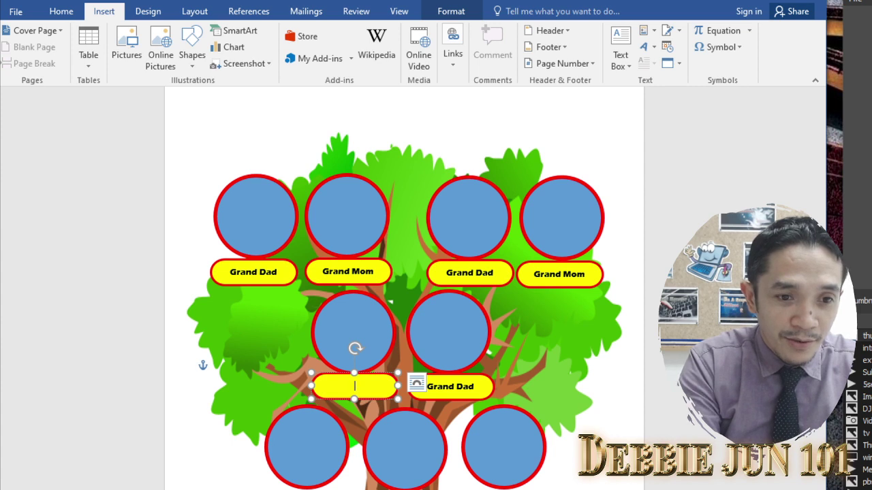
text(Daddy)
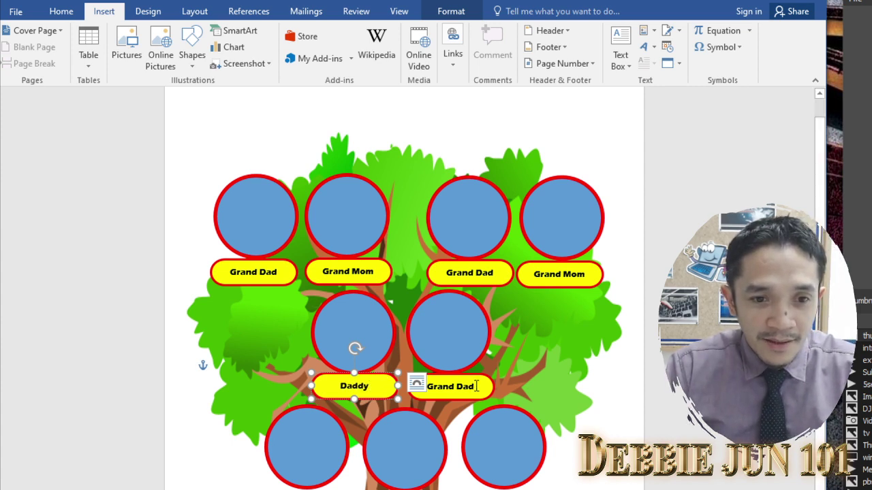
triple_click(440, 385)
text(Mo)
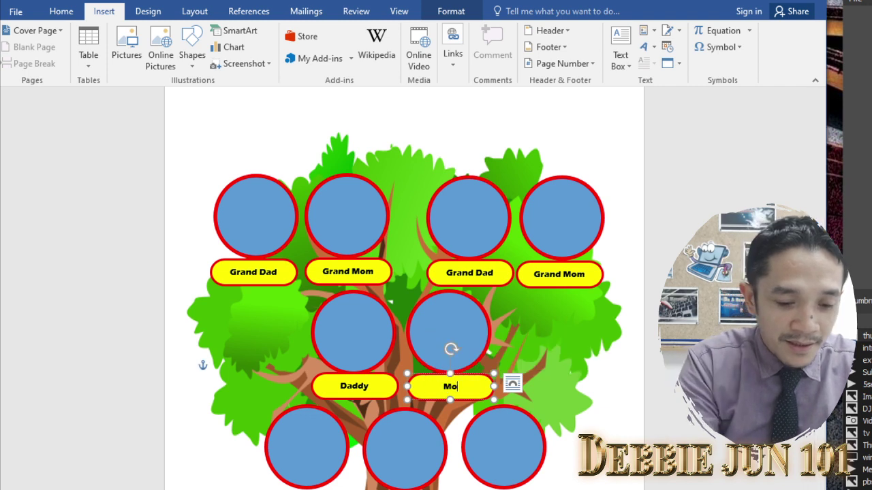
text(mmy)
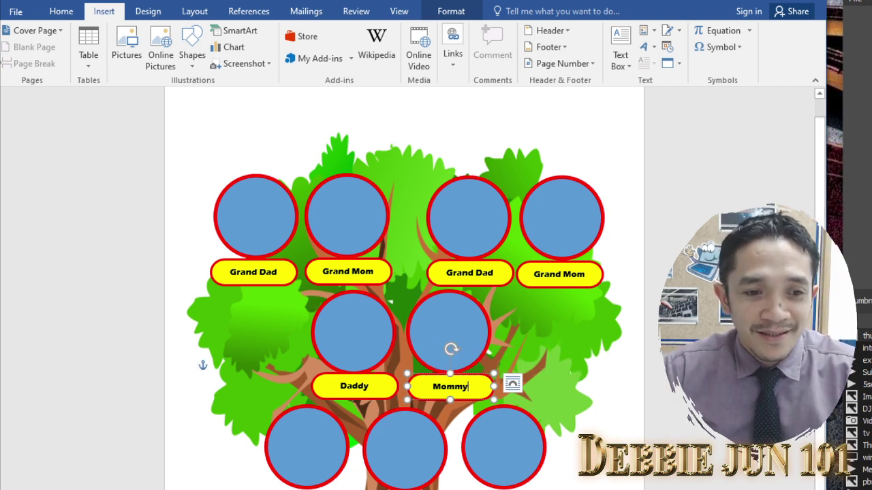
click(304, 488)
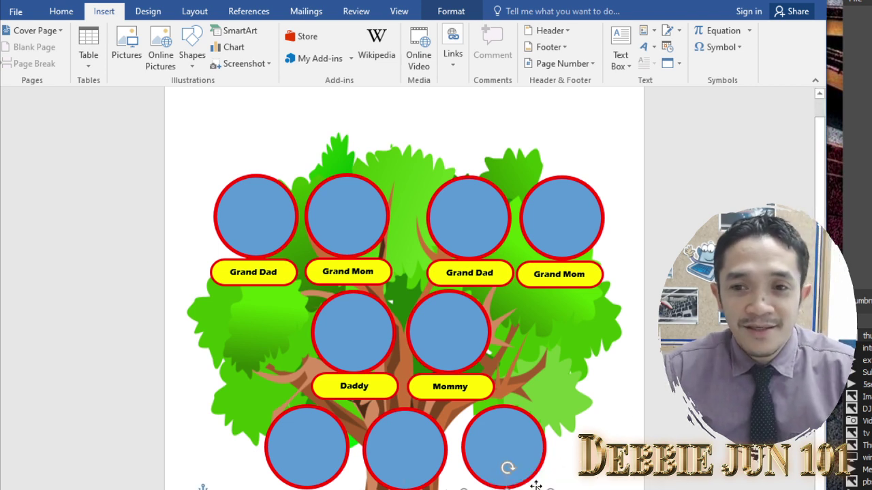
scroll(536, 485, down, 3)
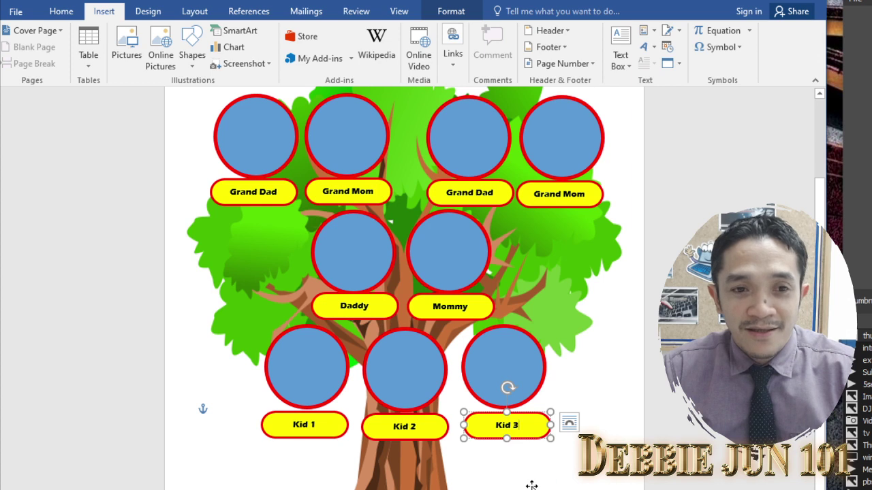
scroll(531, 485, up, 2)
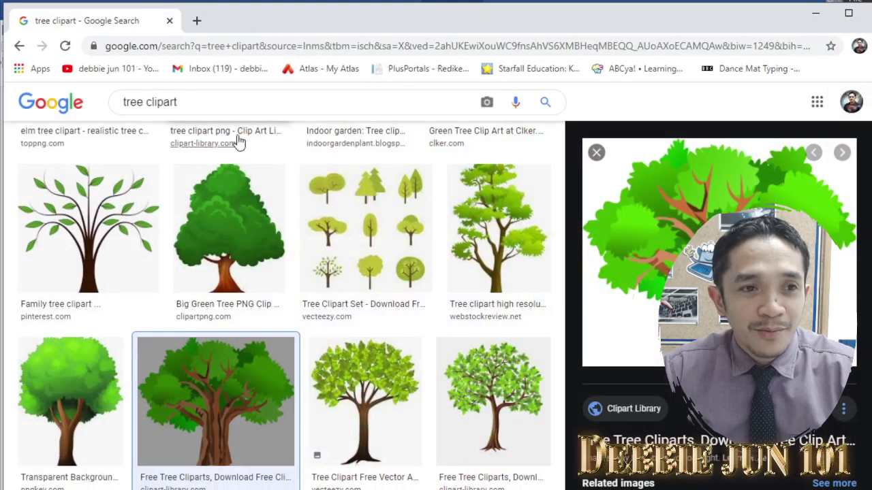
Search Google Images for 'grand dad', then refine the search to 'simpson dad'.
drag(179, 102, 99, 112)
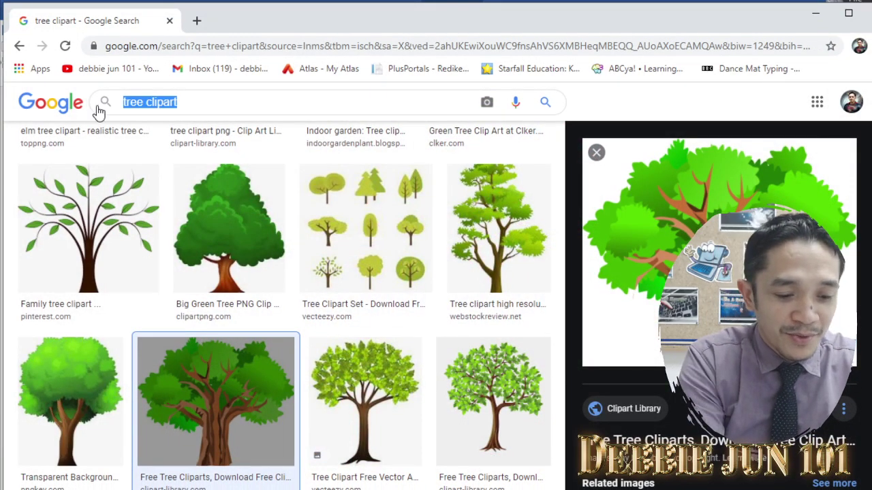
text(gra)
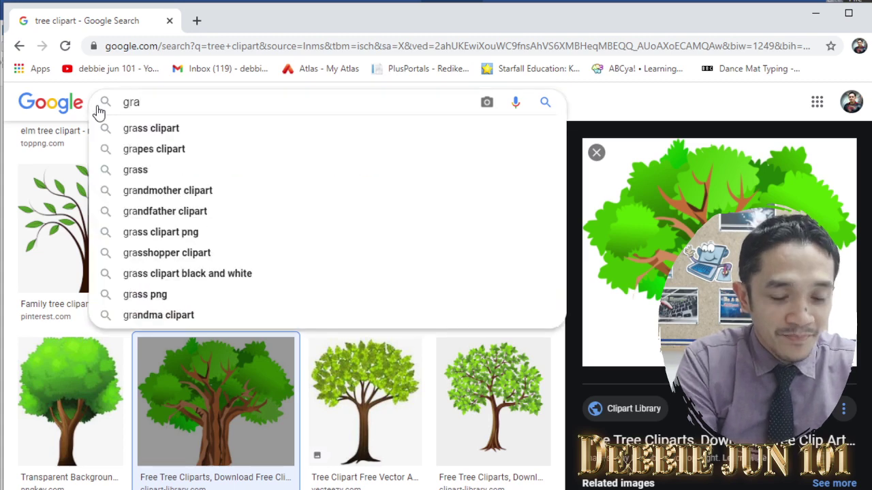
text(nd)
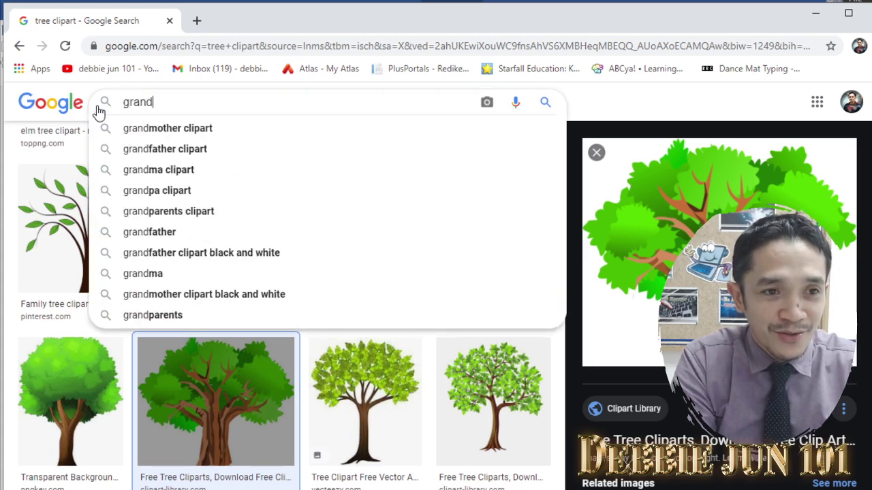
text( dad)
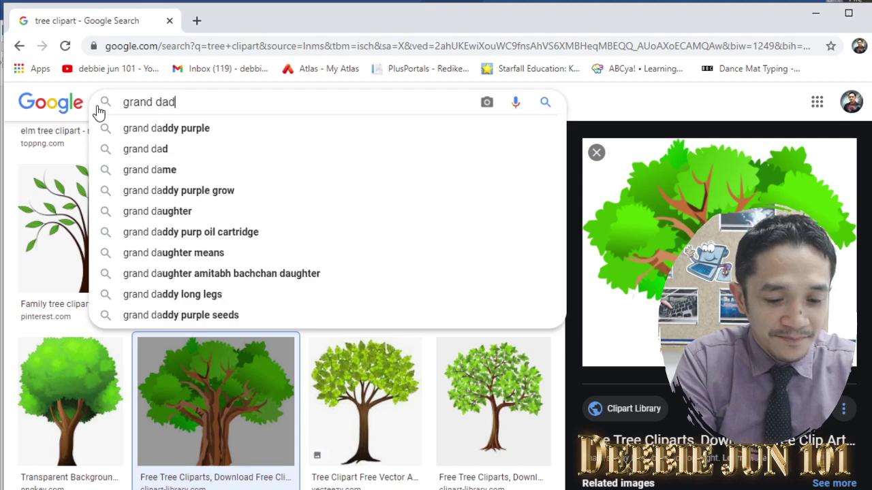
key(Return)
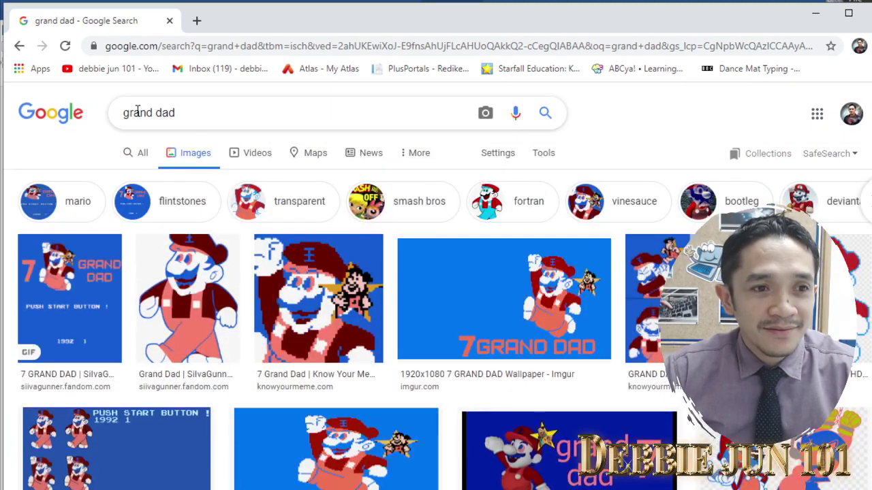
drag(194, 114, 102, 112)
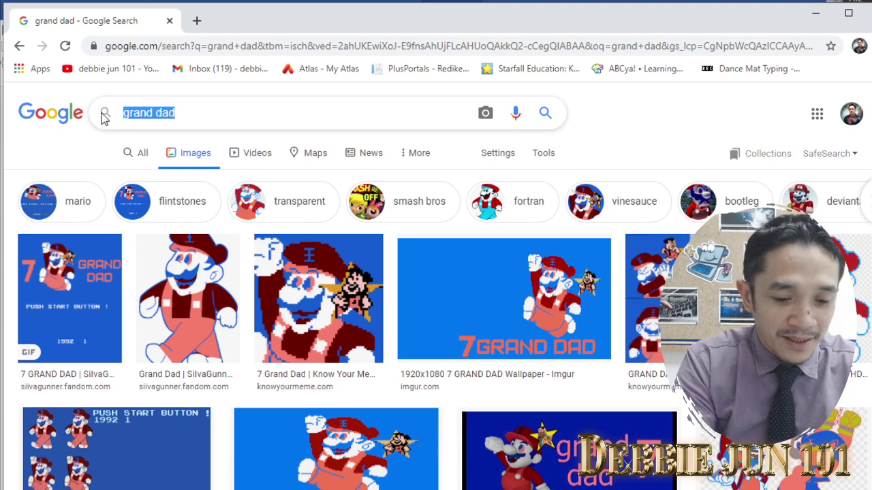
text(simps)
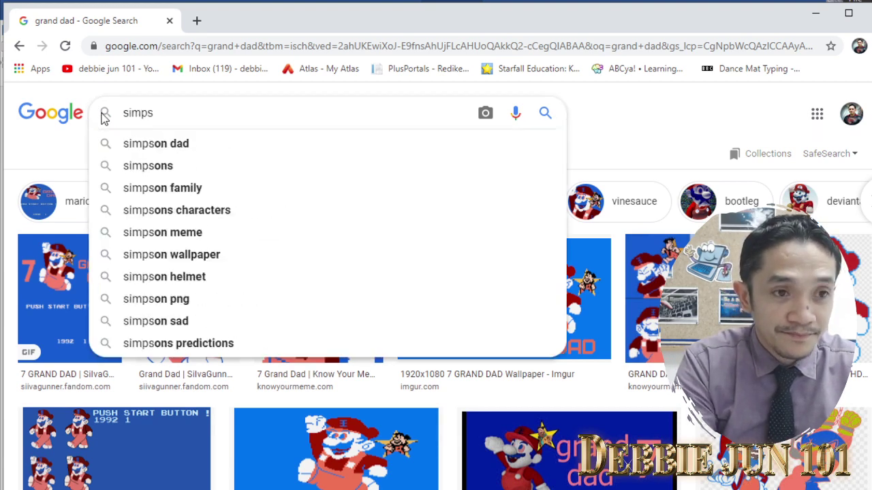
text(on)
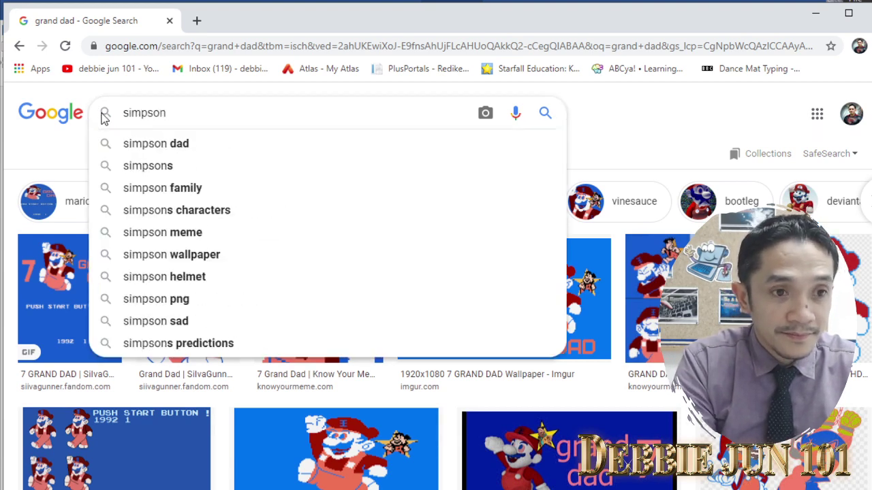
click(171, 147)
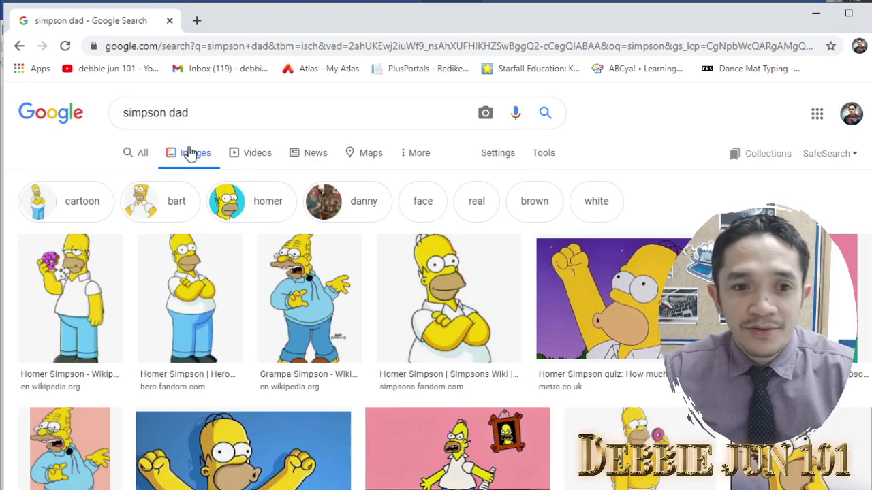
Preview several Homer Simpson results, settling on the cheering Homer from 6 TV dads.
click(443, 306)
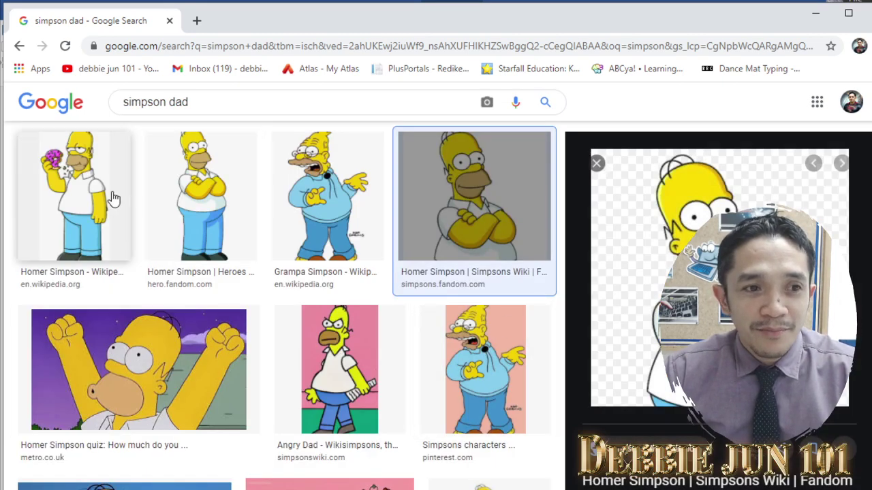
click(184, 201)
click(94, 200)
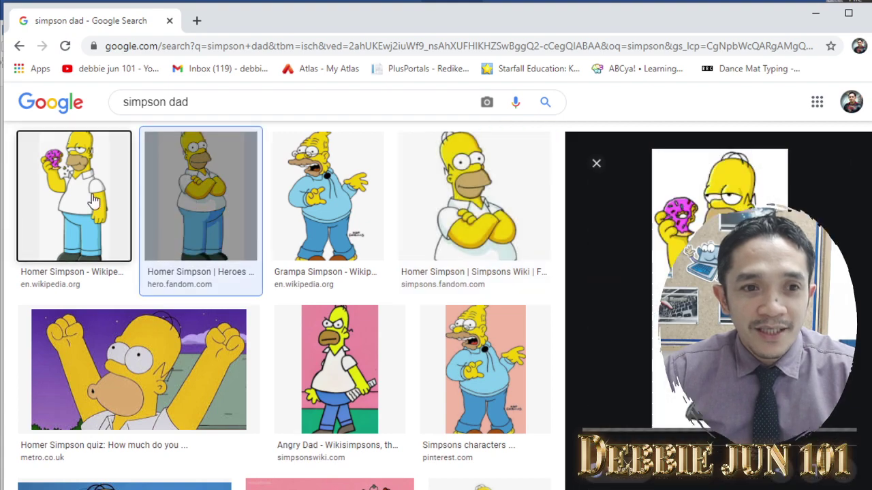
scroll(95, 205, down, 1)
scroll(102, 215, down, 1)
scroll(112, 227, down, 3)
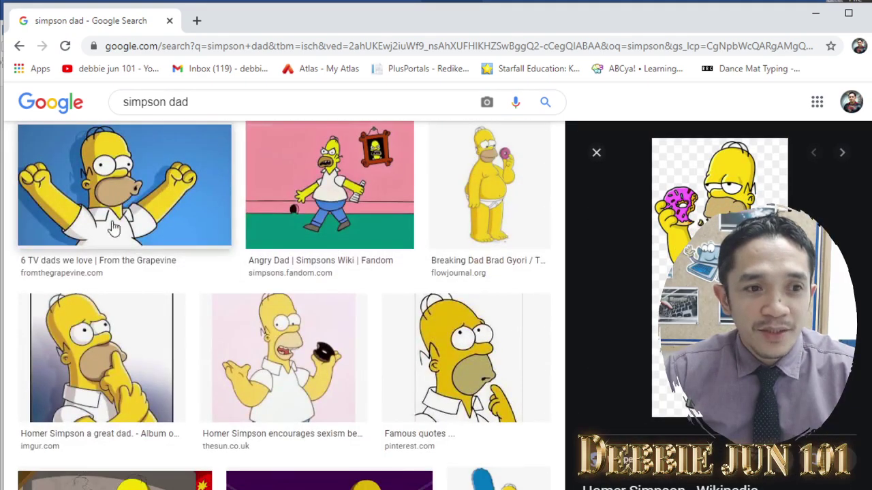
click(114, 228)
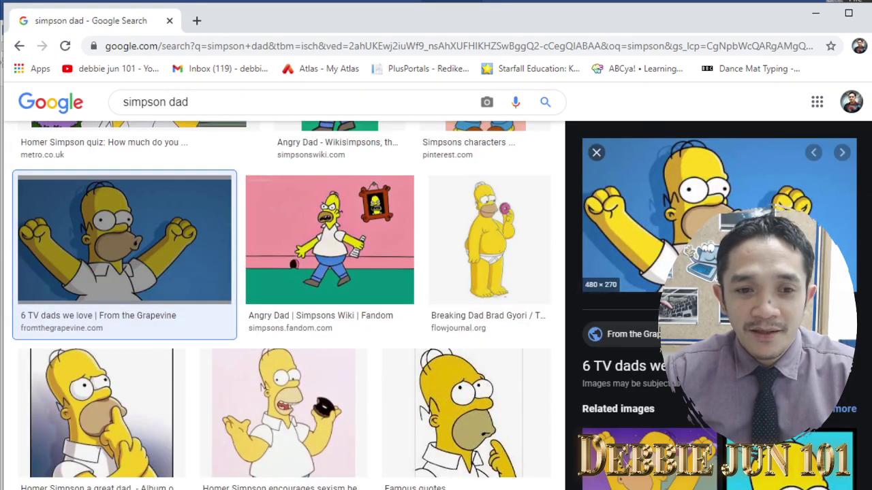
Save the cheering Homer image to the Desktop and switch back to Word.
right_click(729, 182)
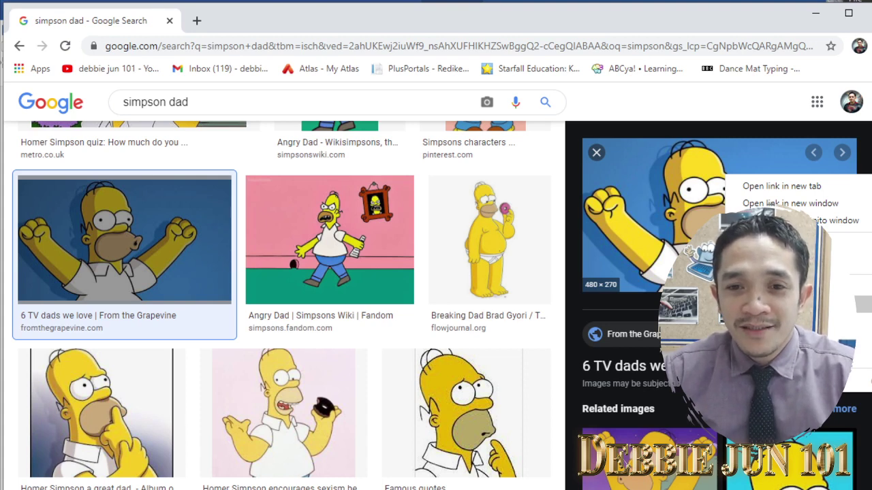
click(777, 304)
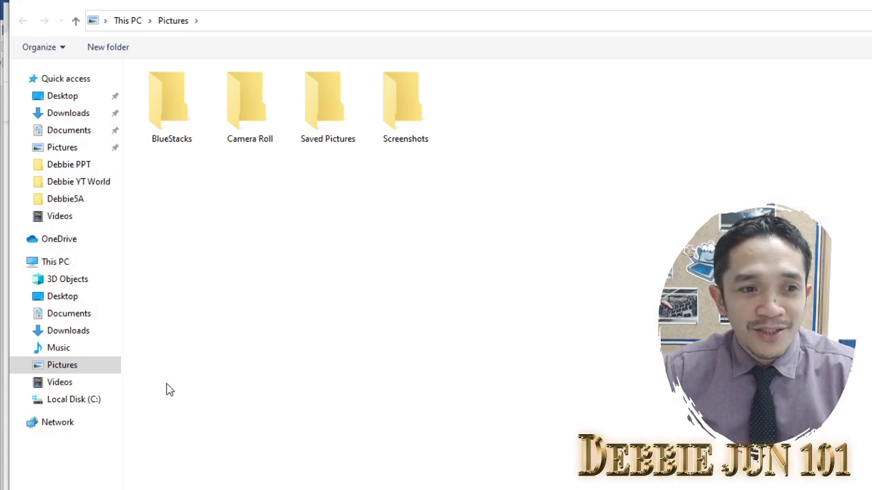
click(62, 97)
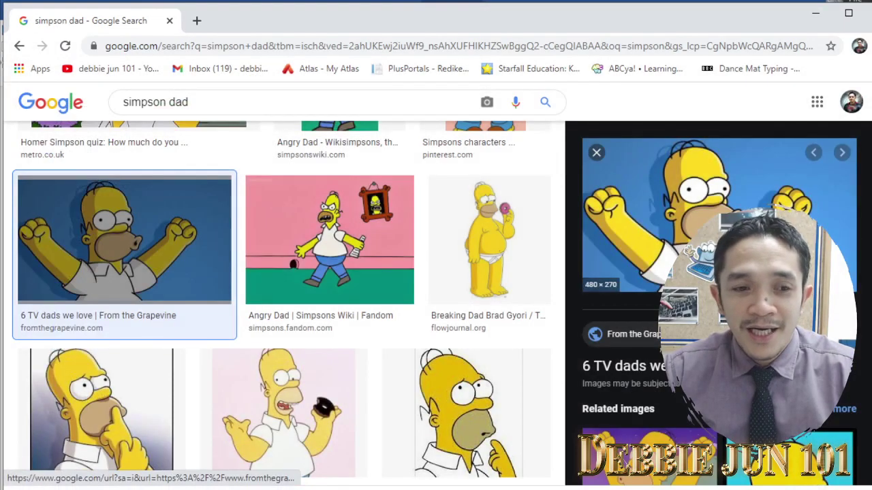
click(816, 13)
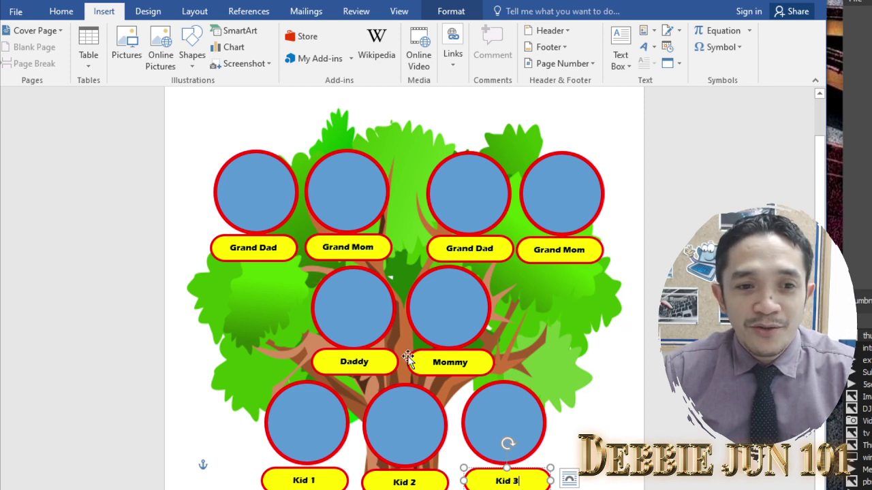
Fill the circle above the Daddy label with the homer-happy picture from the Desktop.
click(370, 308)
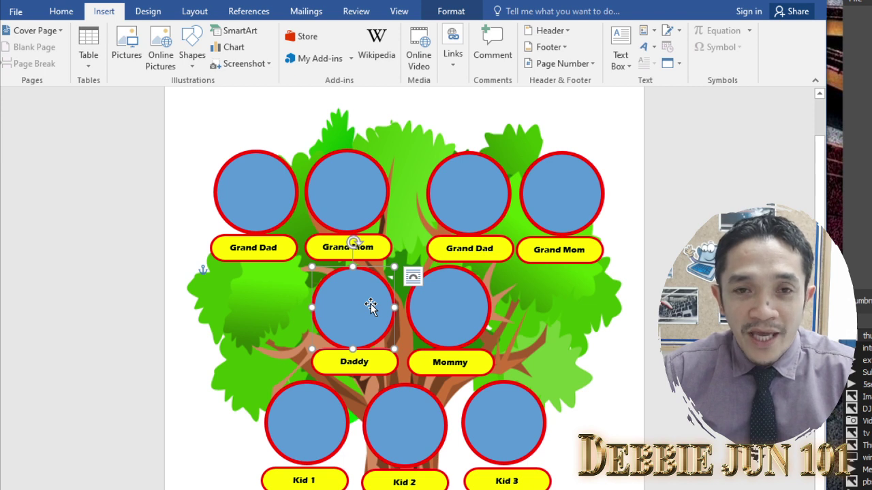
click(451, 15)
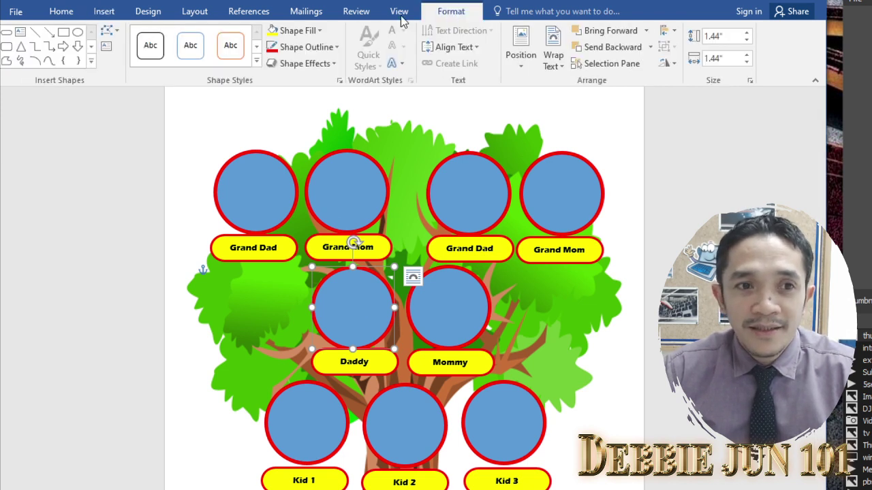
click(319, 30)
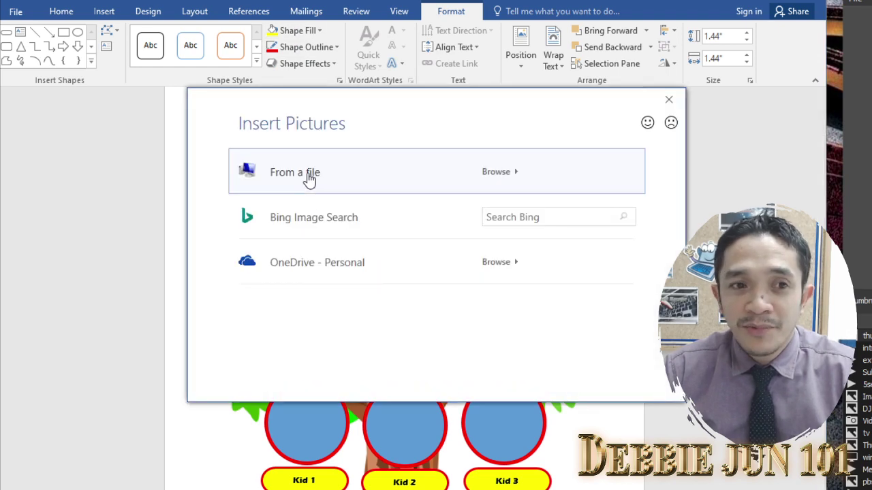
click(310, 177)
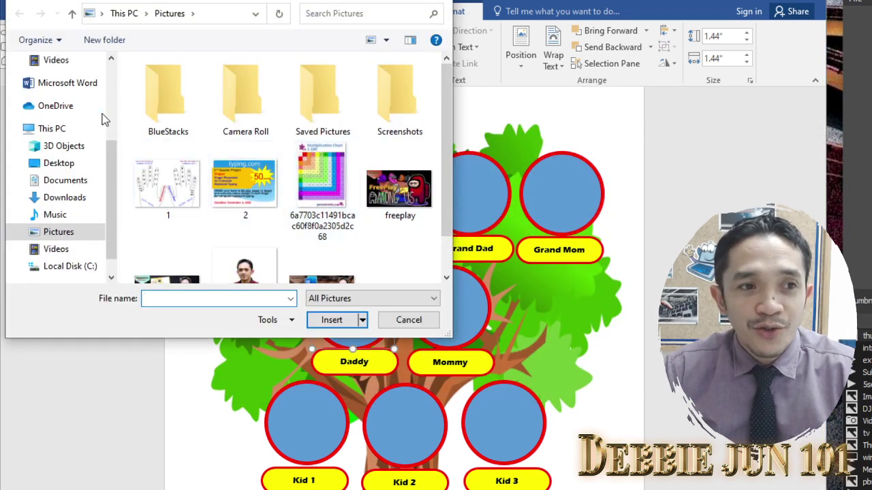
click(60, 163)
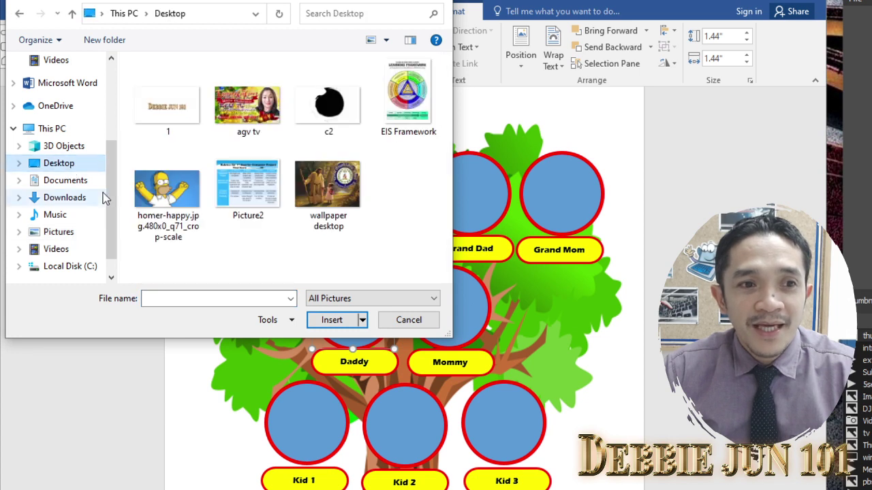
click(176, 201)
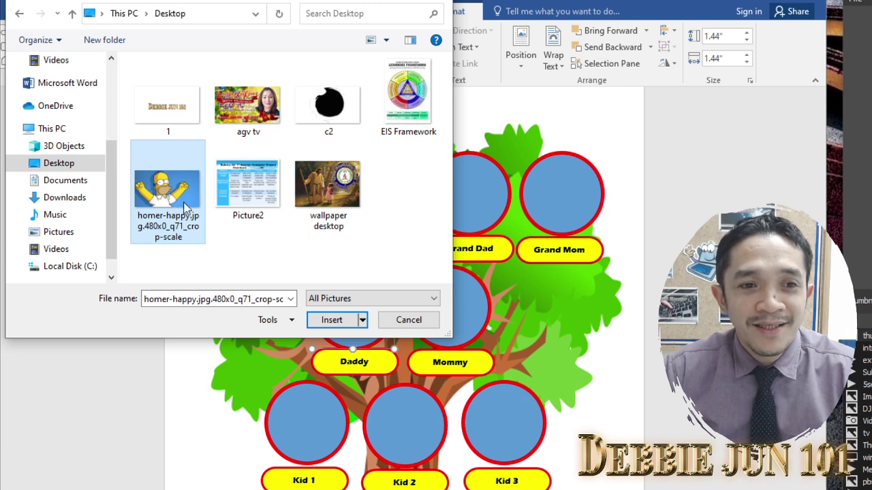
click(327, 321)
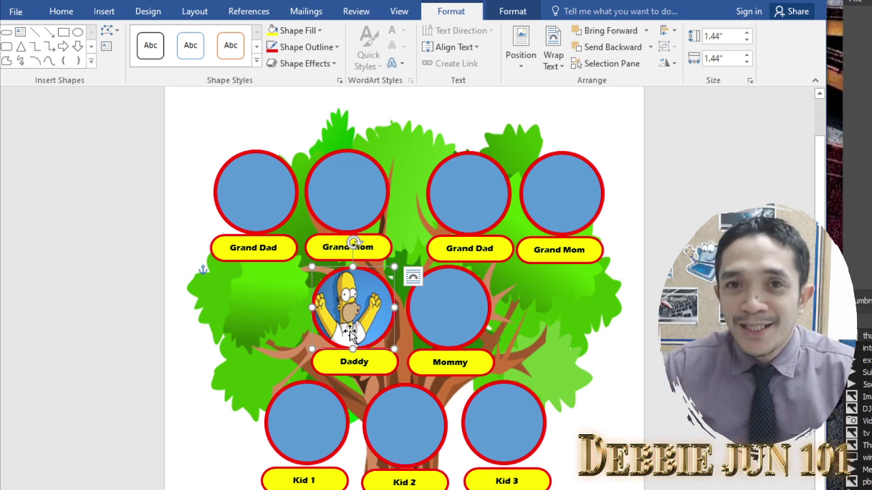
click(436, 402)
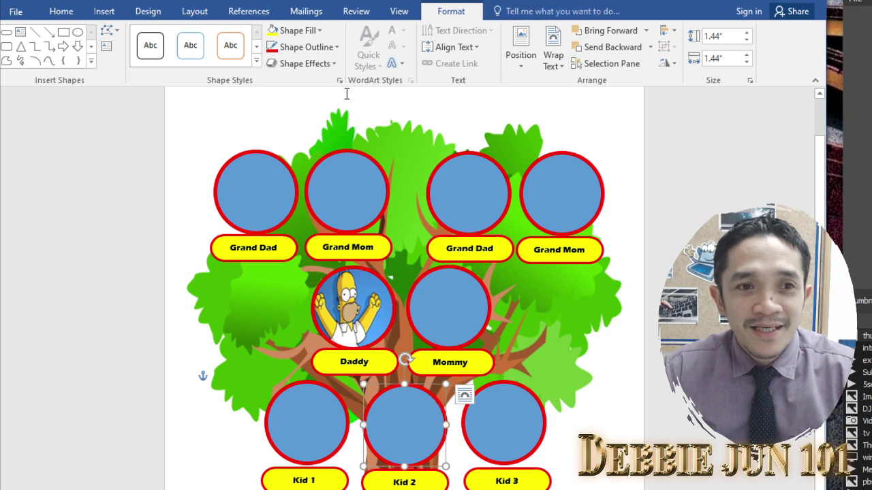
Start a picture fill for the Kid 2 circle, browsing from file to the Pictures folder.
click(317, 32)
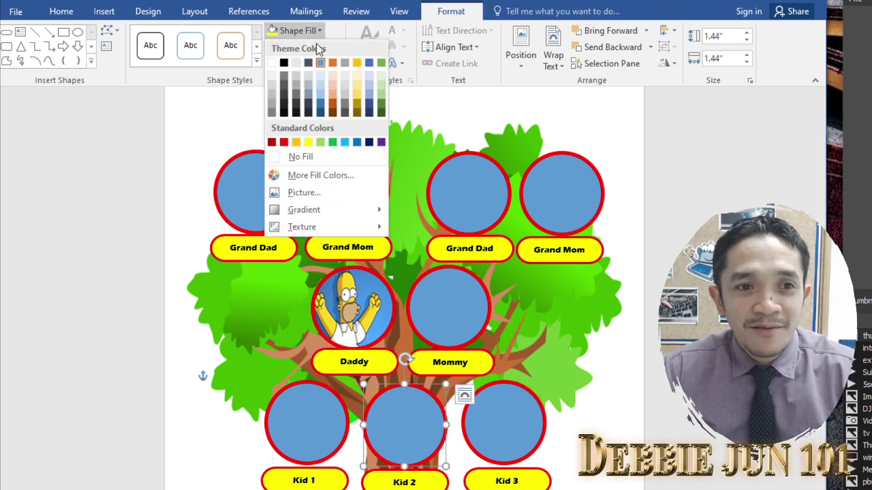
click(306, 193)
click(315, 173)
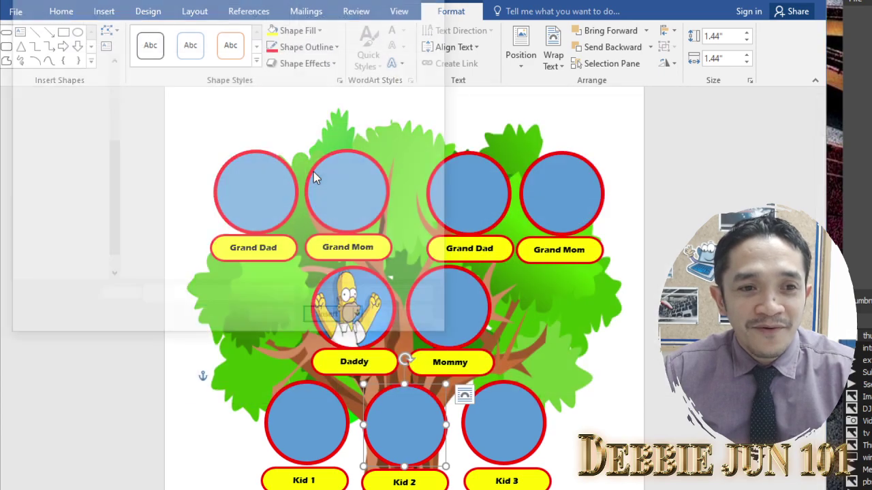
mouse_move(59, 164)
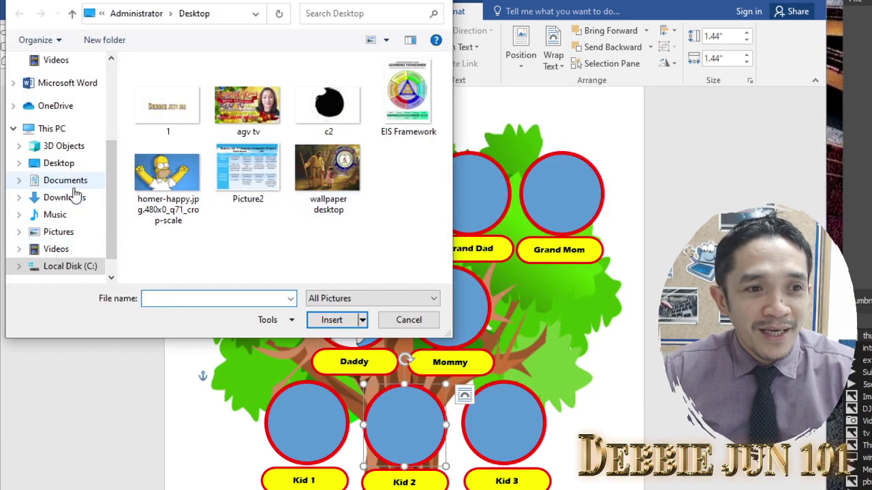
click(65, 233)
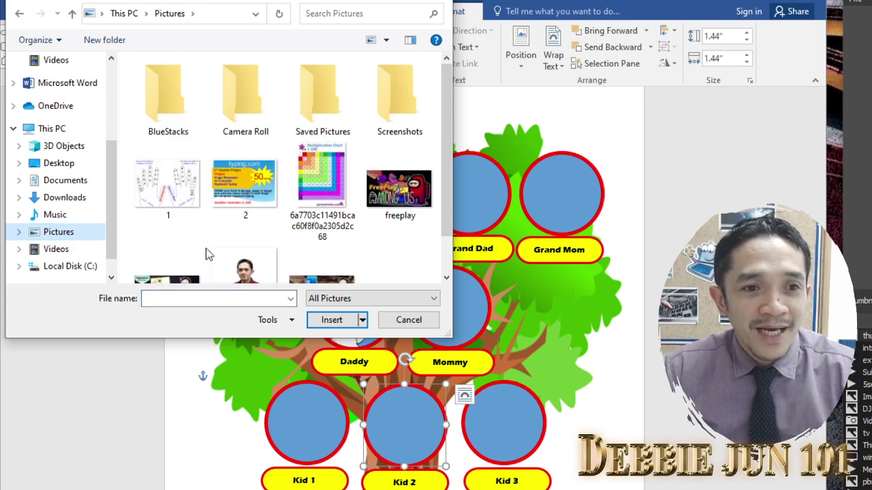
scroll(251, 272, down, 1)
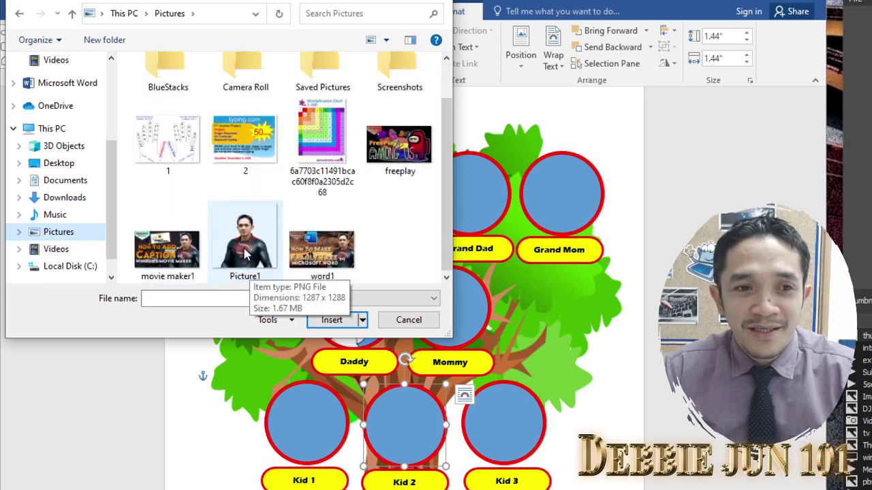
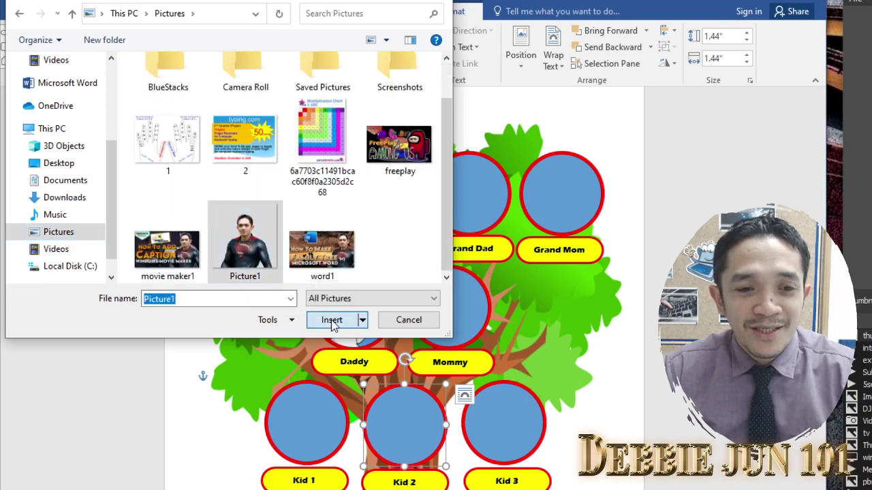
Insert the Picture1 photo from Pictures into the Kid 2 circle.
click(334, 323)
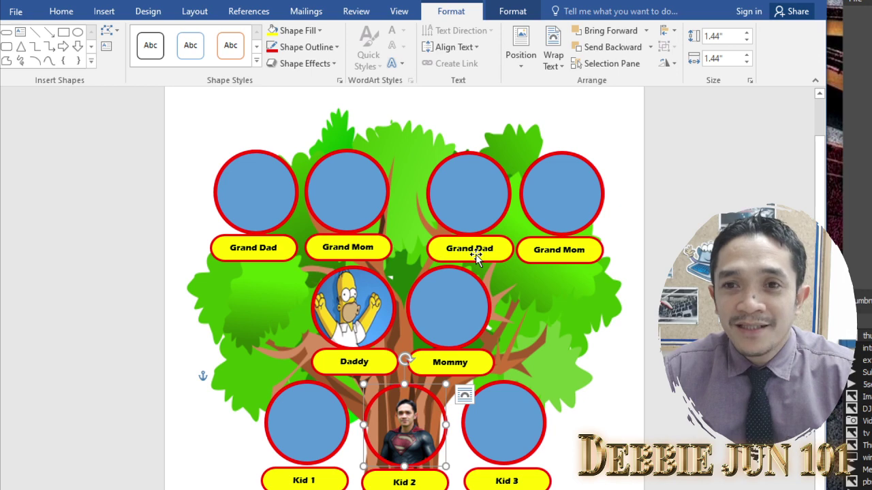
click(15, 12)
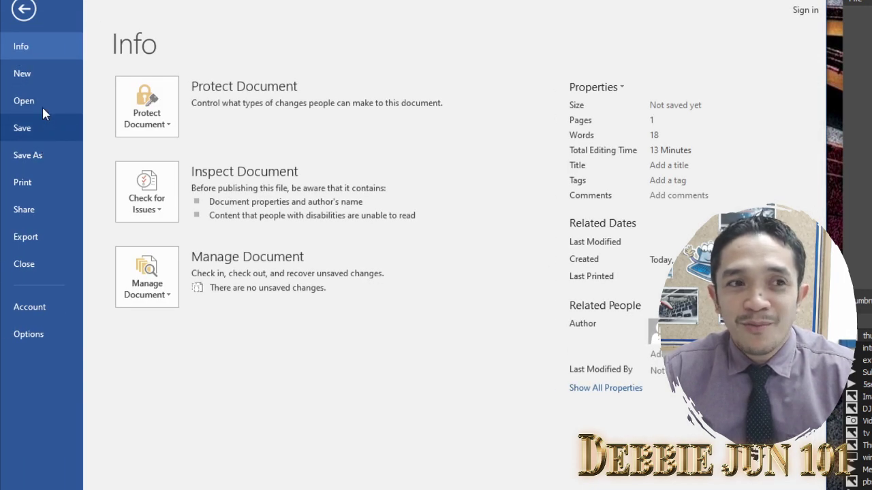
click(24, 9)
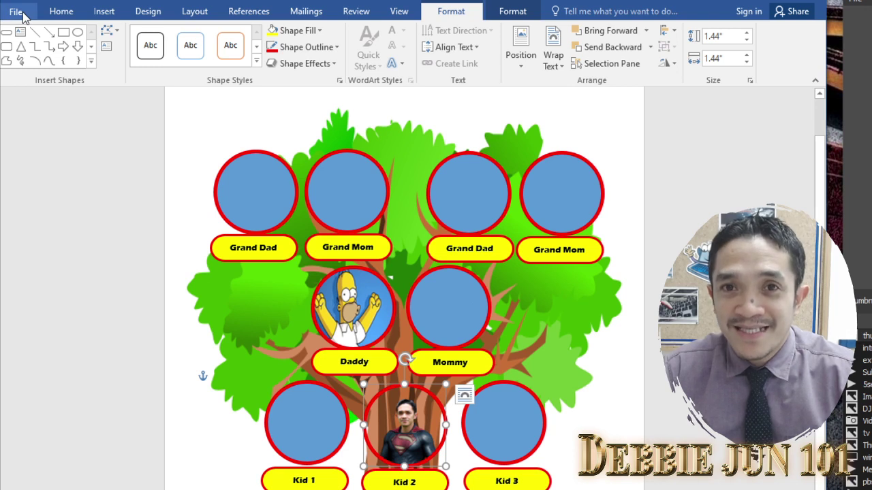